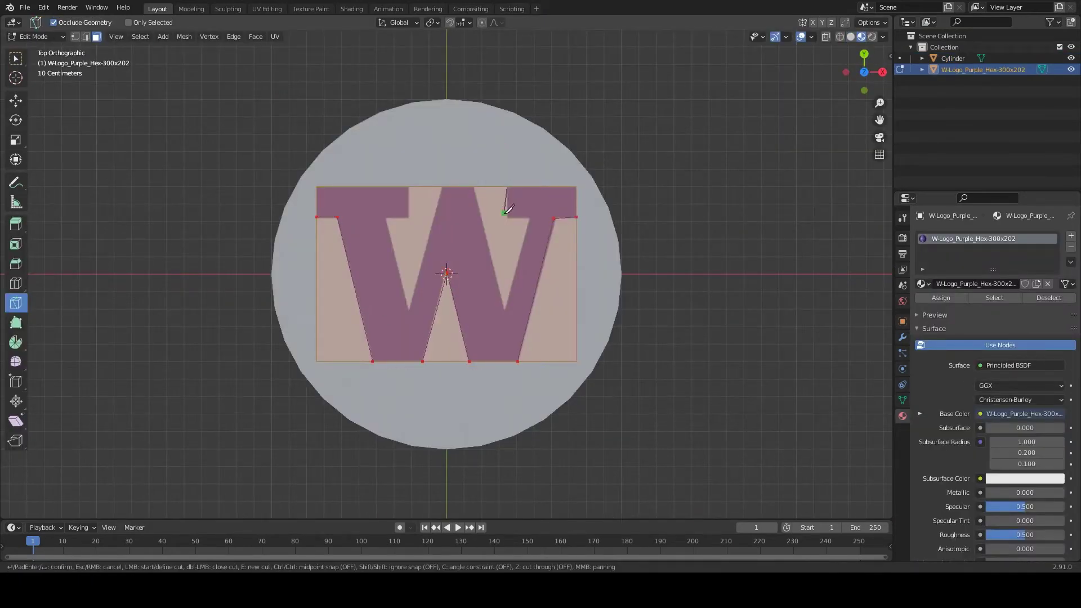
Finish the knife cut around the W and delete the faces surrounding it.
click(476, 187)
click(441, 187)
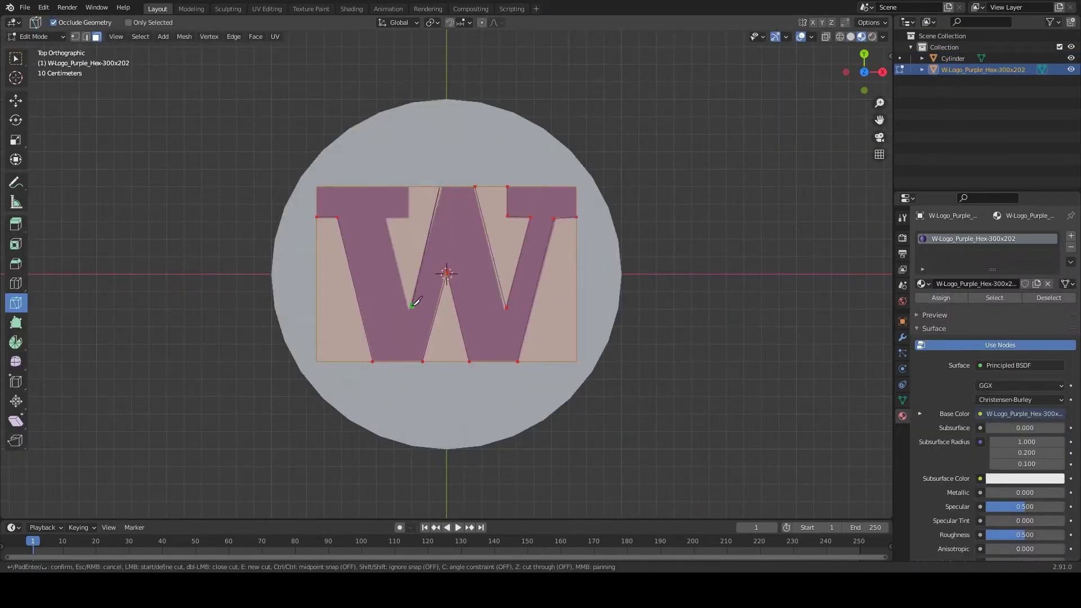
key(Return)
key(x)
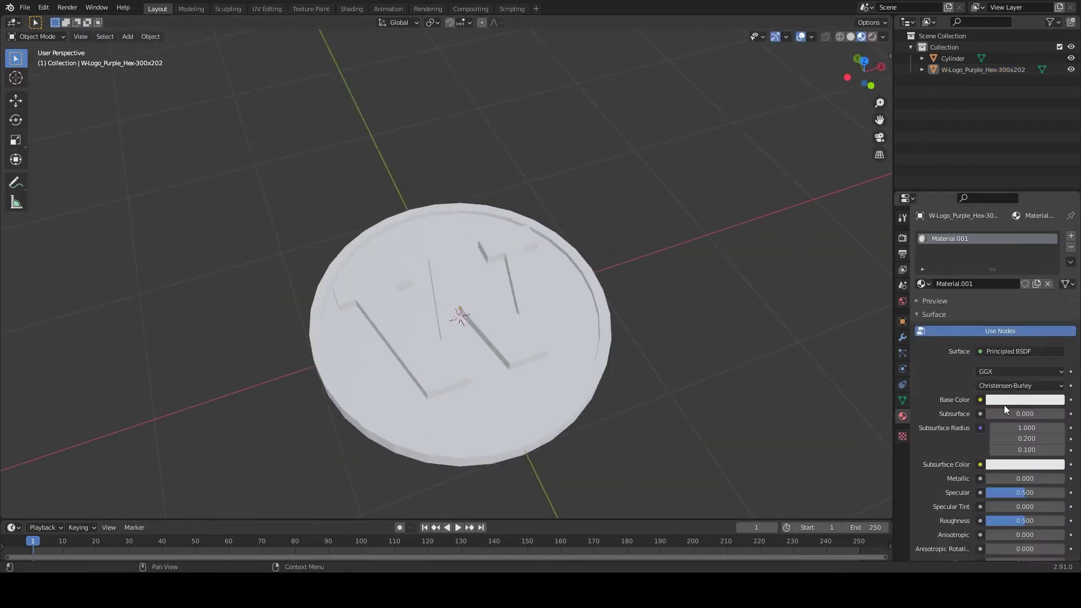
Make the W material beige with a slight orange tint and fully metallic.
click(1004, 405)
drag(986, 299, 993, 295)
drag(1026, 478, 1065, 479)
middle_drag(613, 370, 565, 345)
Assign the W's gold material to the coin as a separate single-user copy.
click(565, 351)
middle_drag(565, 350, 602, 337)
click(923, 284)
click(952, 311)
click(1016, 285)
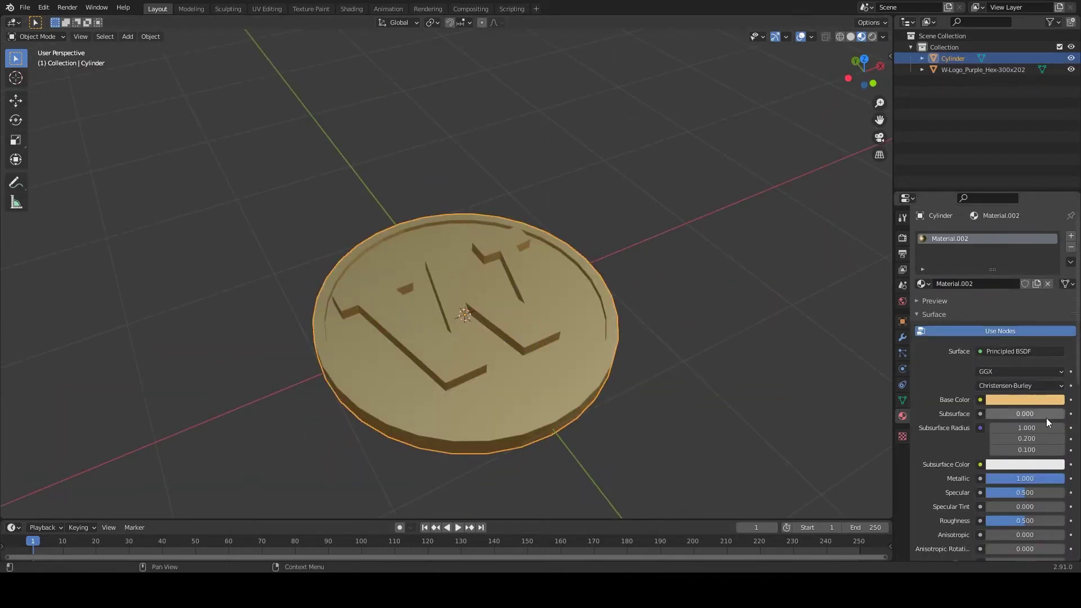
Turn the coin's own material yellow, then bring up the Add menu for a light.
click(1014, 400)
drag(982, 292, 988, 292)
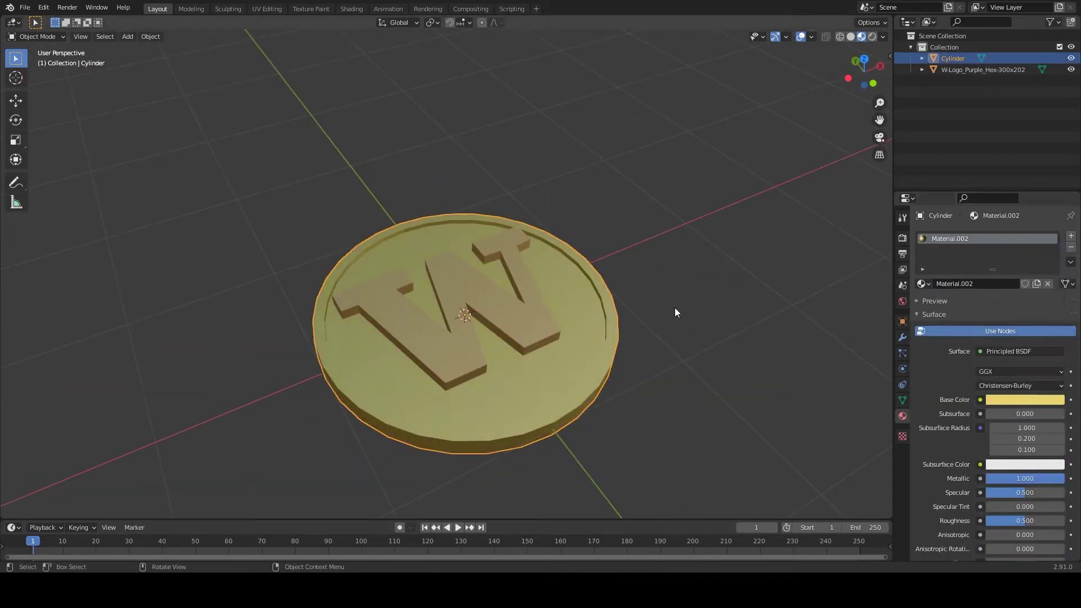
middle_drag(676, 311, 608, 314)
scroll(609, 315, down, 4)
click(592, 316)
middle_drag(444, 316, 513, 292)
key(shift+a)
Add a point light above the coin and preview the scene in rendered shading.
mouse_move(482, 432)
click(564, 432)
key(g)
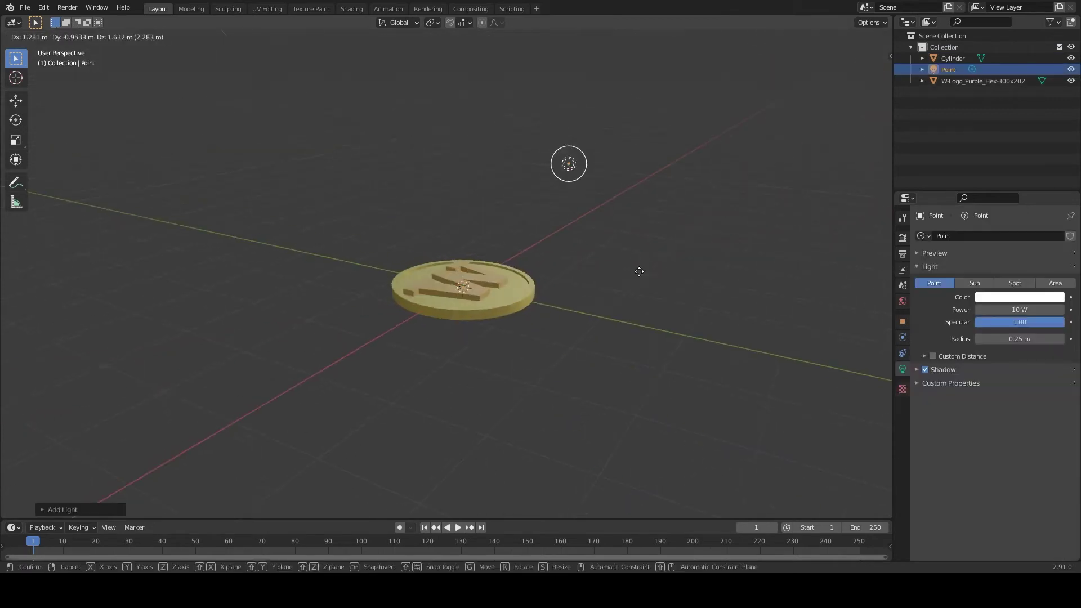
click(640, 271)
Raise the point light's power to 392.6 W and place a duplicate of it.
click(872, 36)
drag(1018, 311, 1042, 311)
key(shift+d)
click(379, 246)
mouse_move(428, 215)
middle_down()
mouse_move(559, 196)
mouse_move(535, 241)
mouse_move(169, 268)
mouse_move(398, 313)
middle_up()
Add a camera and view the scene through it.
key(shift+a)
click(398, 312)
key(ctrl+alt+KP_0)
scroll(424, 289, up, 2)
Add a plane and enlarge it into a backdrop under the coin.
key(shift+a)
mouse_move(420, 68)
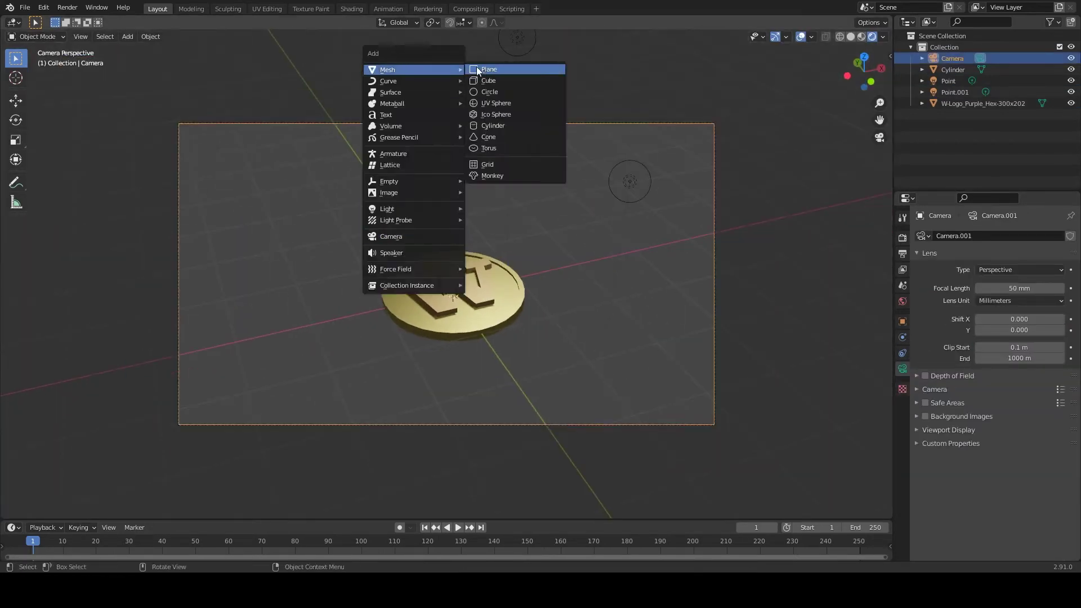
click(476, 68)
key(s)
Lower the first point light's power to 21.8 W and check the other objects.
click(479, 293)
click(643, 183)
drag(1021, 310, 1001, 309)
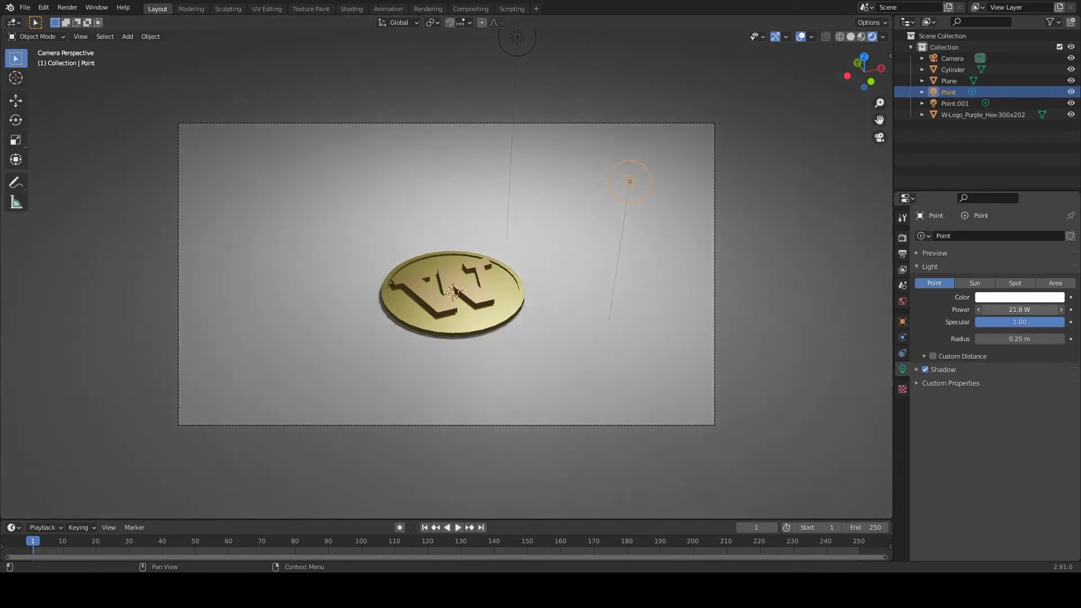
click(517, 54)
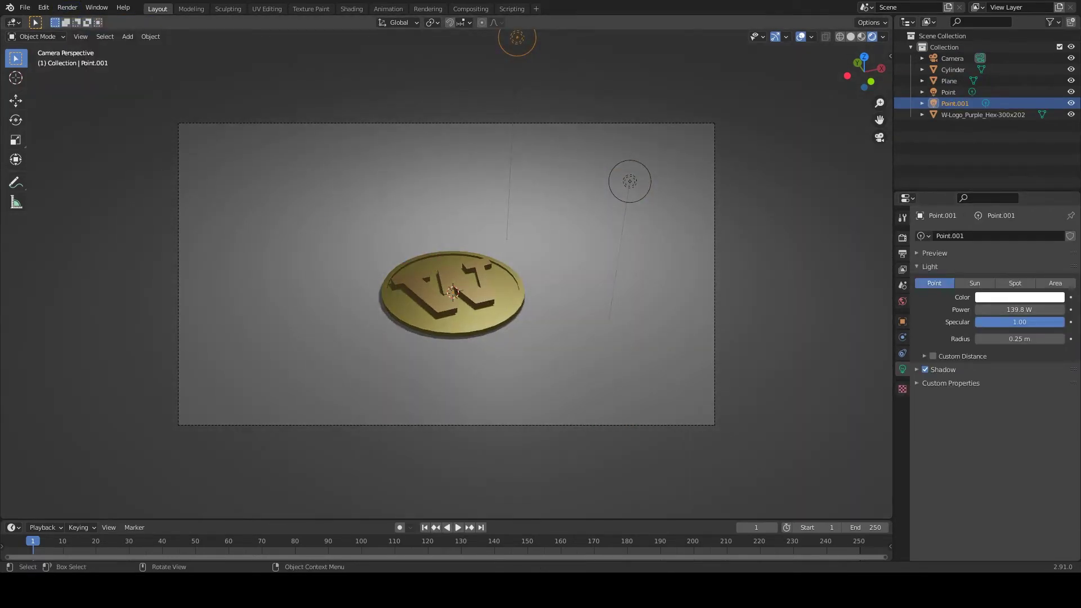
click(635, 387)
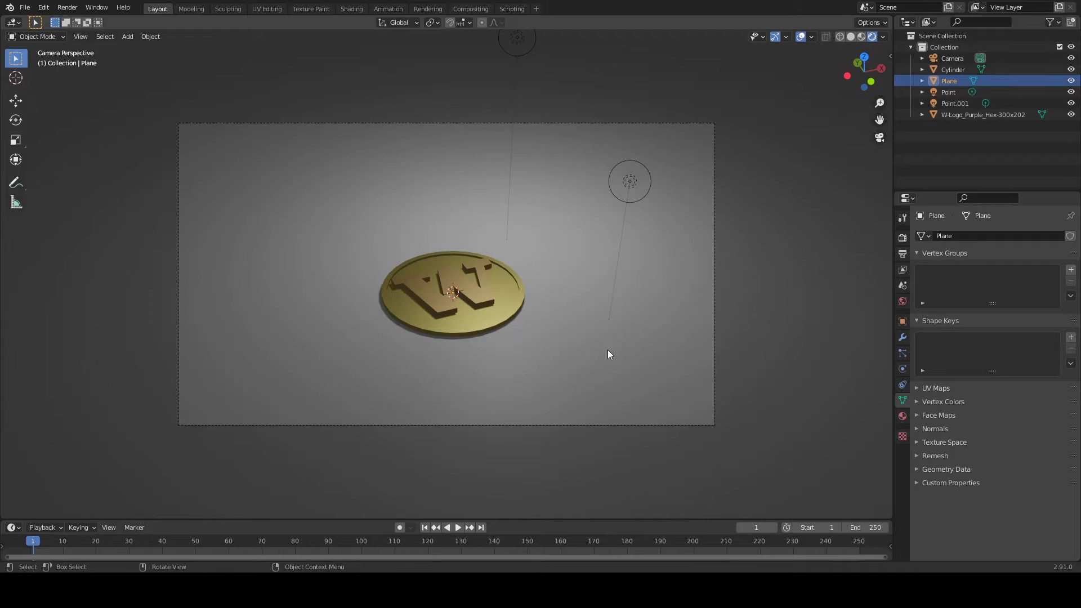
Switch the render engine to Cycles.
click(903, 237)
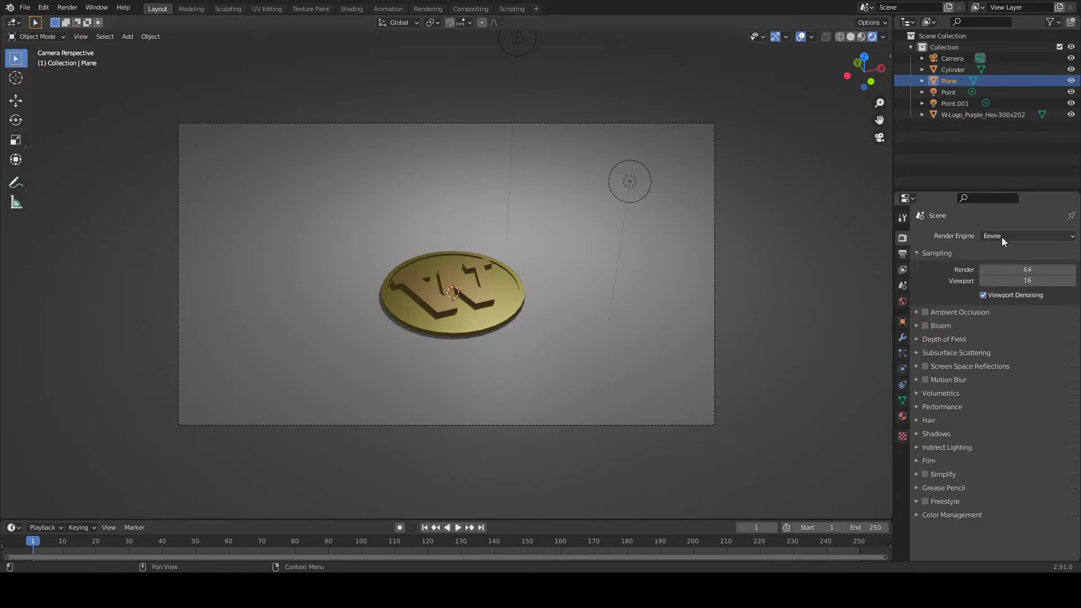
click(1002, 238)
click(1005, 275)
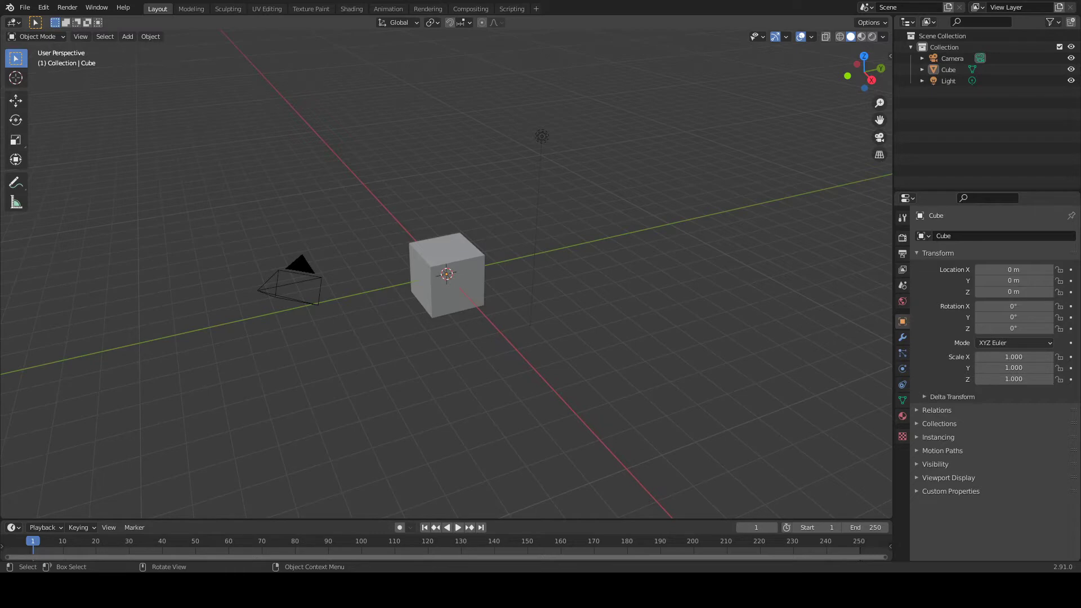
scroll(447, 274, up, 6)
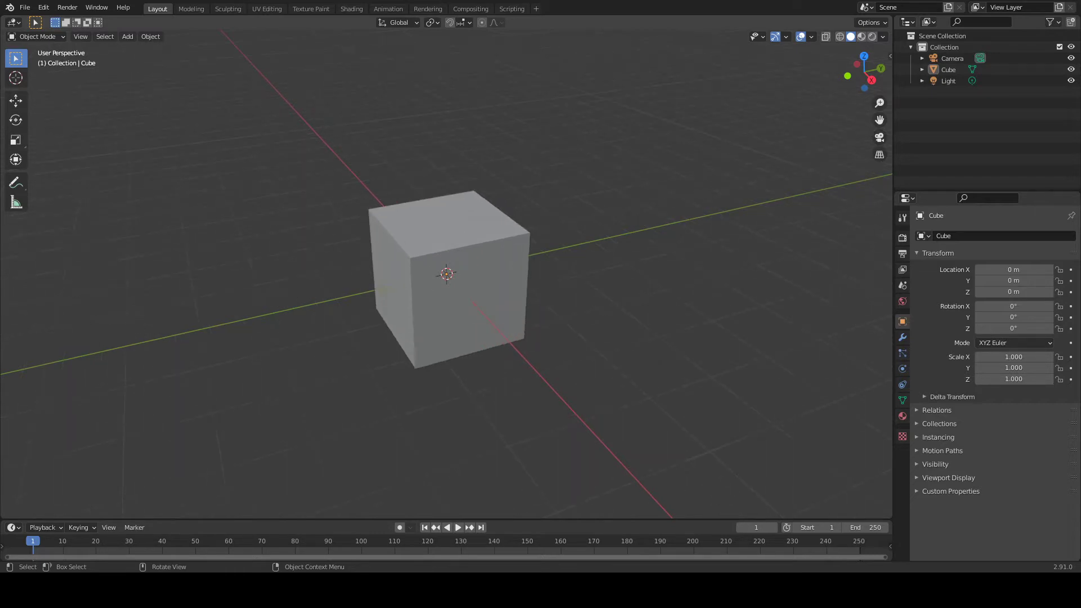
scroll(446, 274, down, 6)
middle_drag(446, 274, 503, 293)
shift+middle_drag(549, 245, 562, 273)
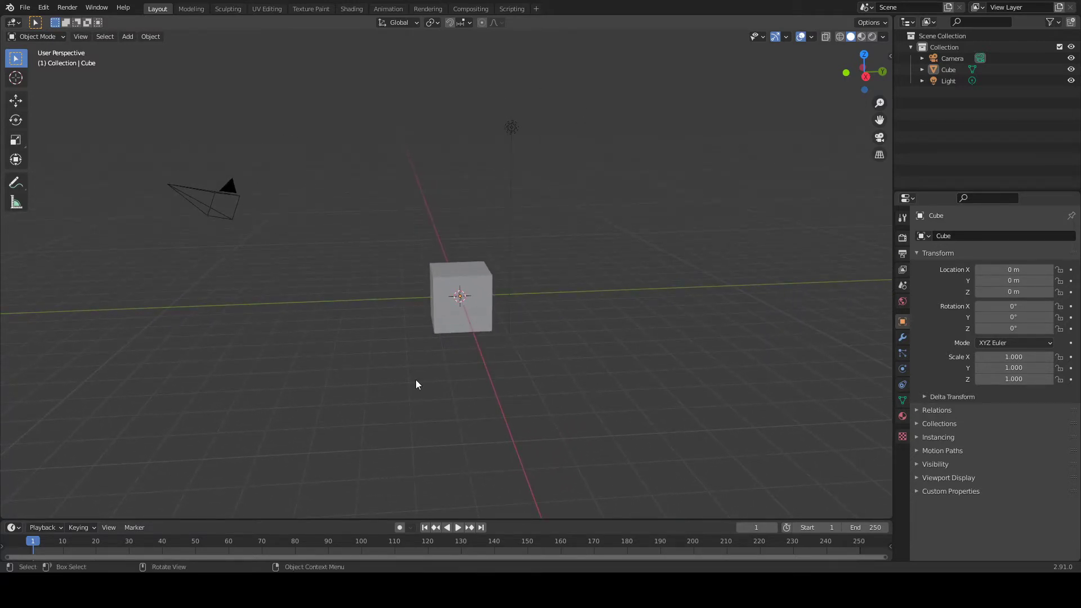
Delete the default cube, camera and light, then add a cylinder at the origin.
key(a)
key(Delete)
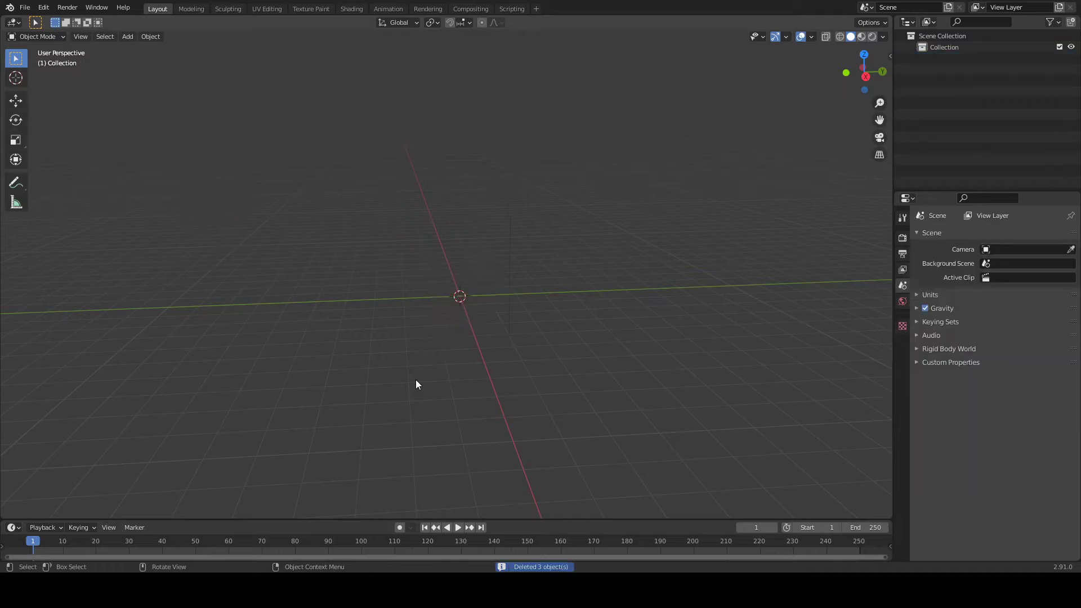
key(shift+a)
mouse_move(416, 381)
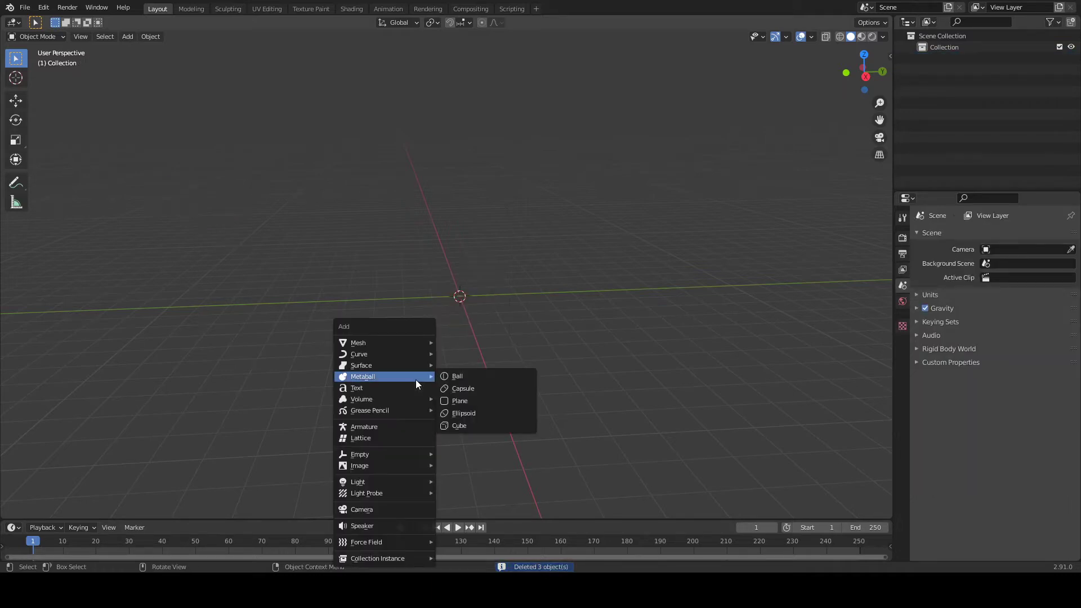
mouse_move(407, 342)
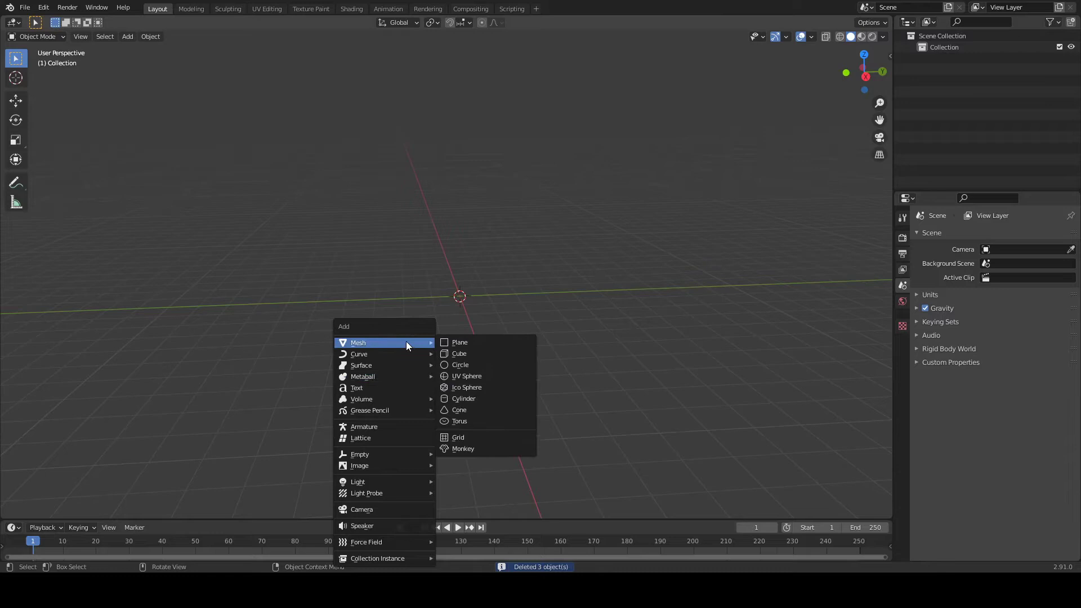
click(477, 398)
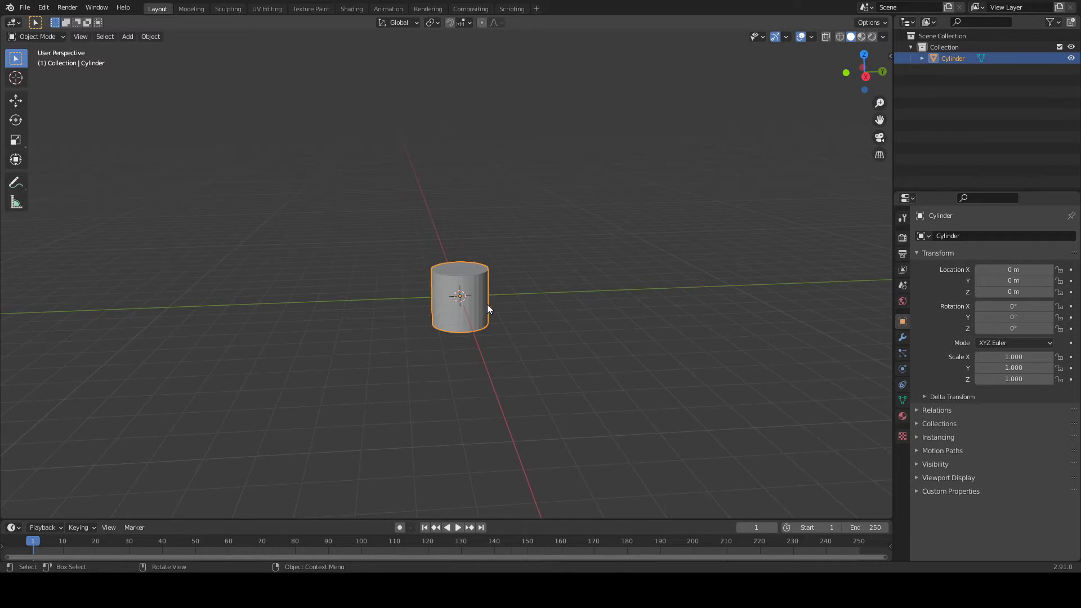
Scale the cylinder along Z only to 0.209, forming a thin disc.
key(s)
click(583, 308)
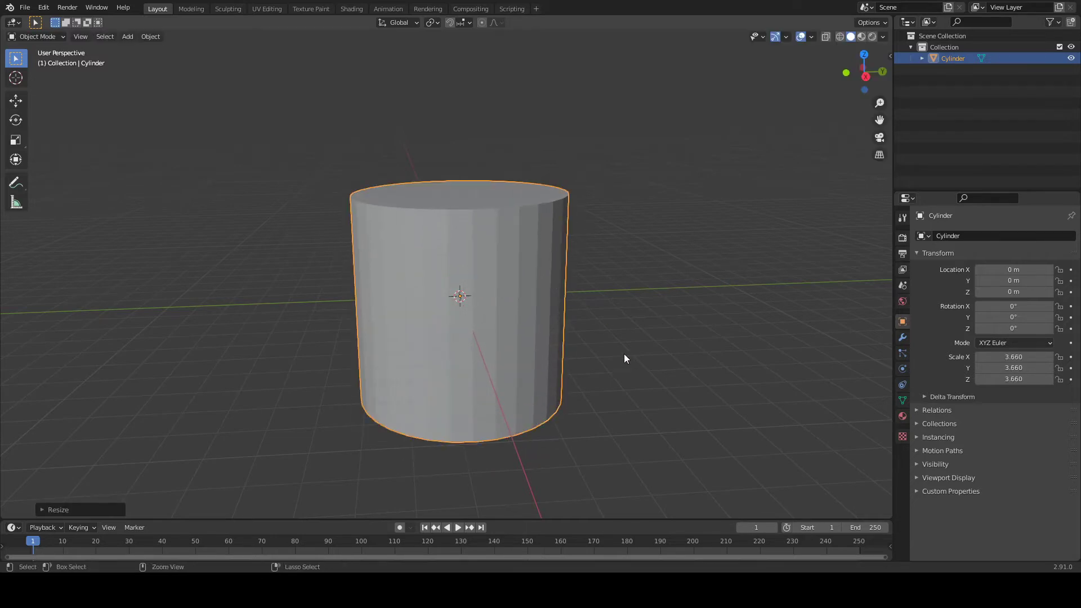
key(ctrl+z)
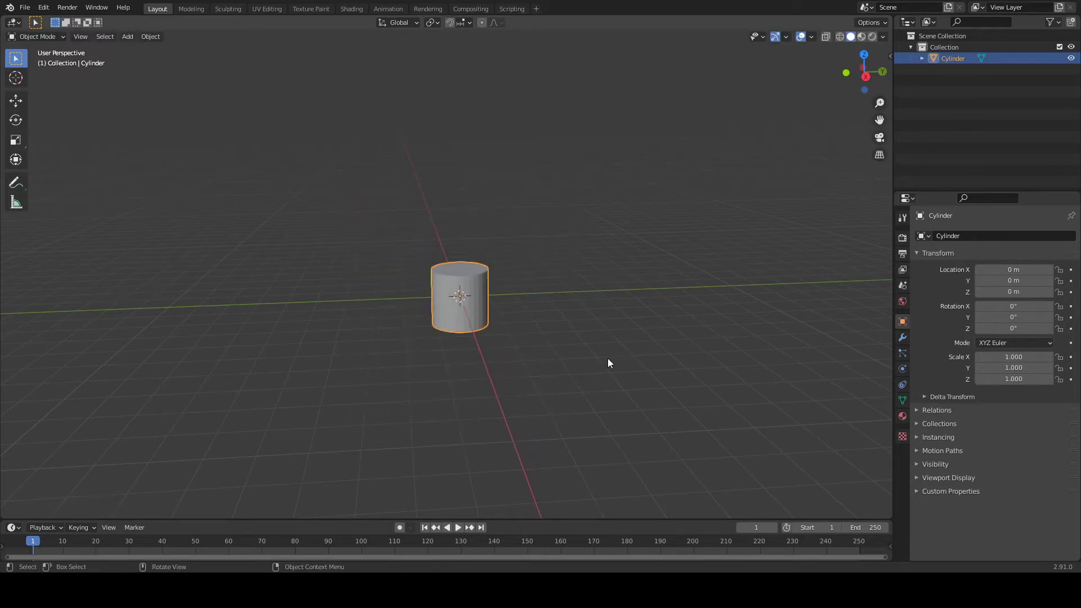
key(s)
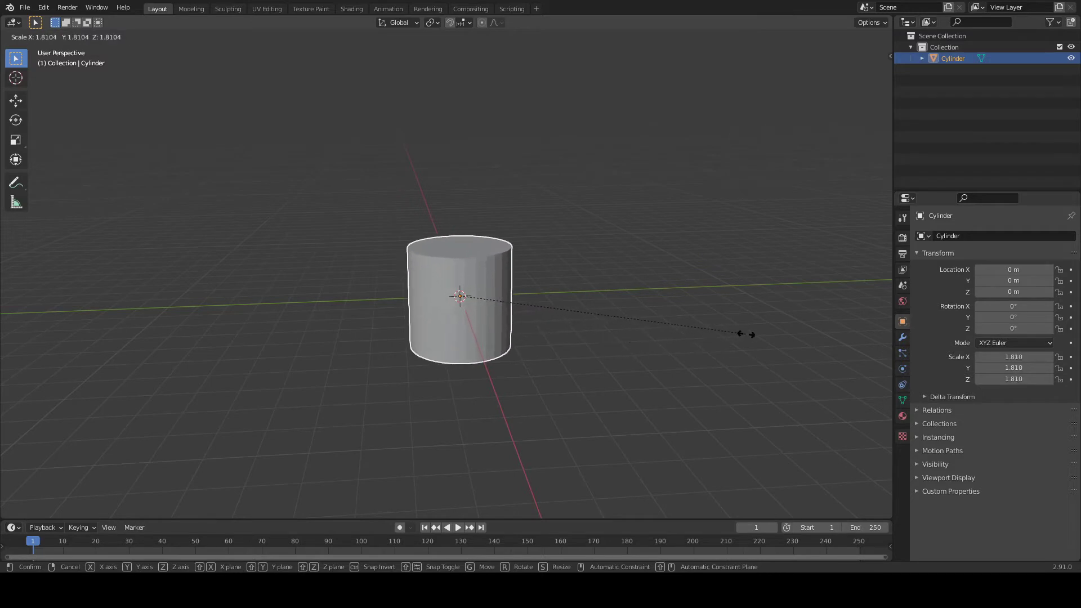
key(y)
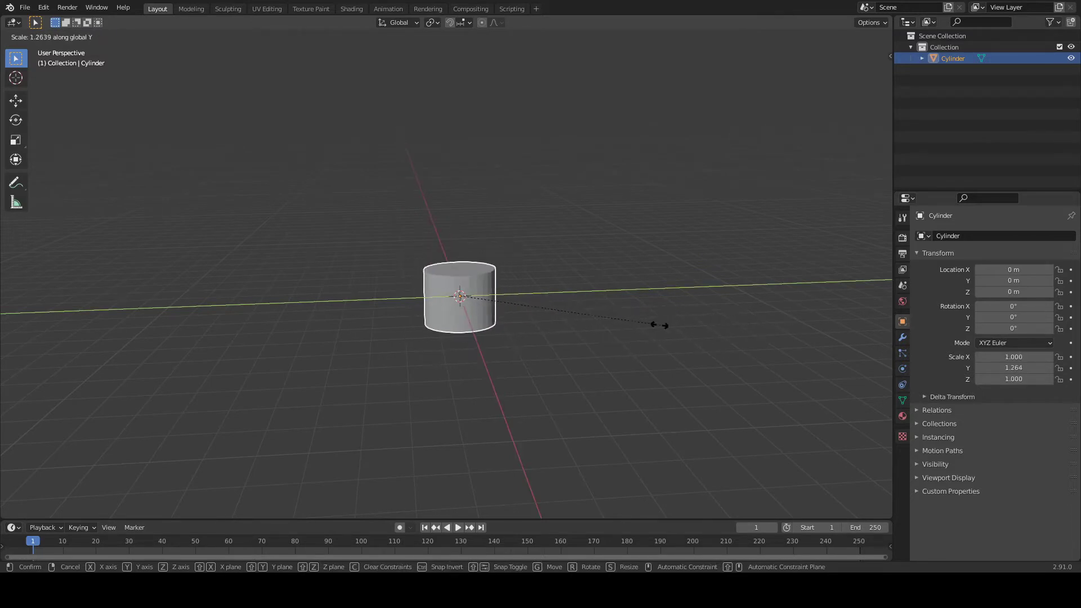
key(z)
key(Escape)
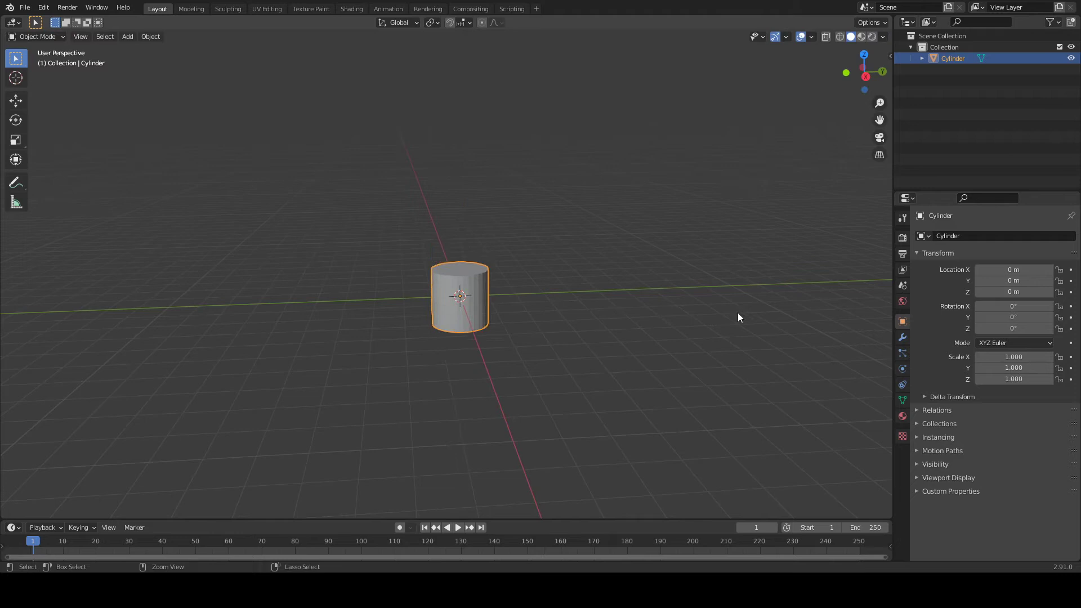
scroll(694, 323, down, 2)
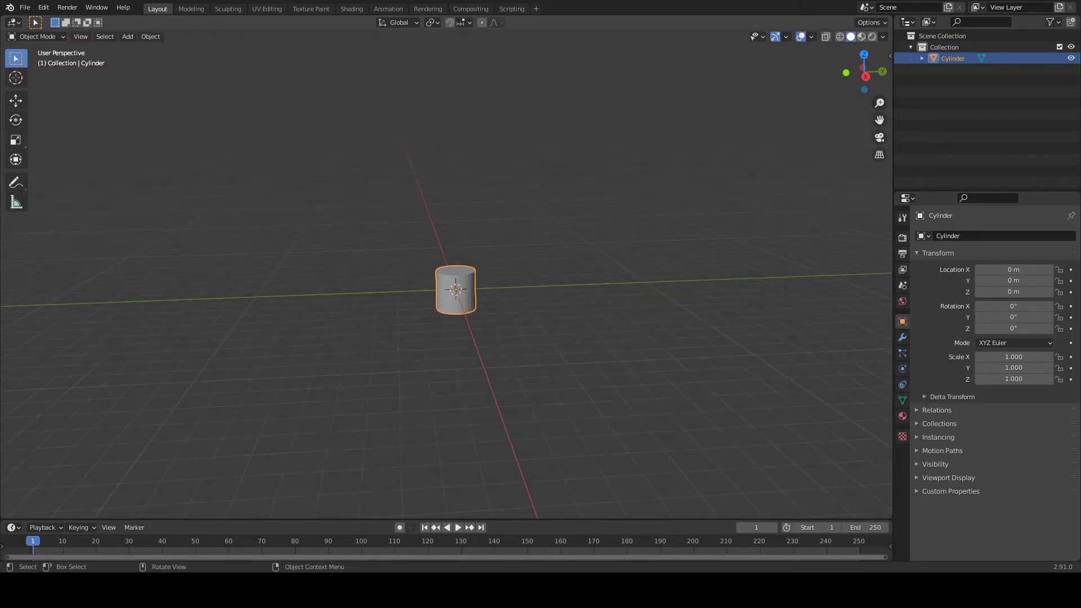
key(s)
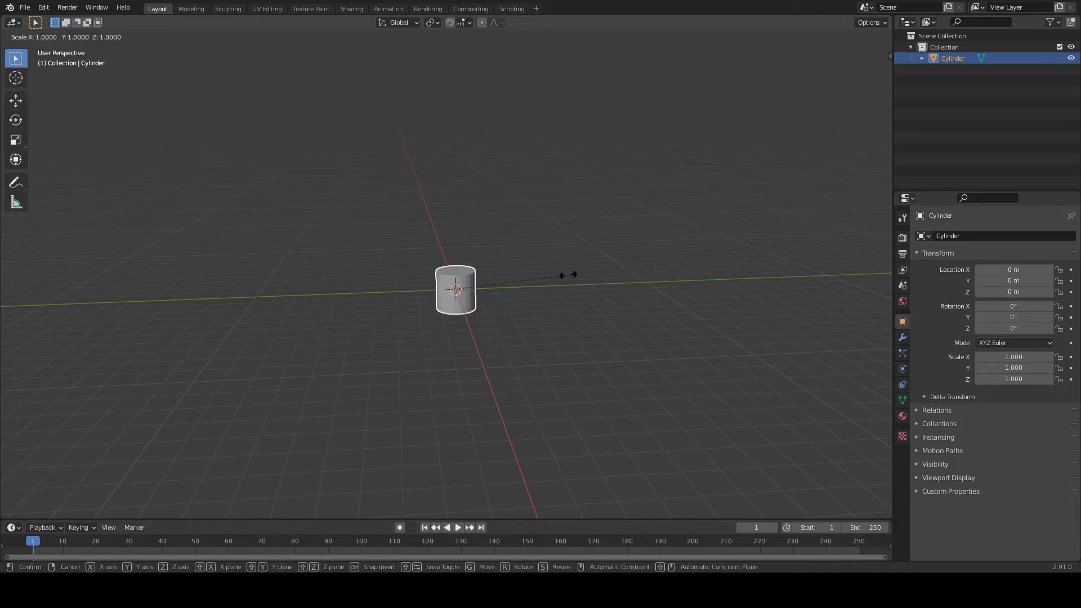
key(z)
click(470, 270)
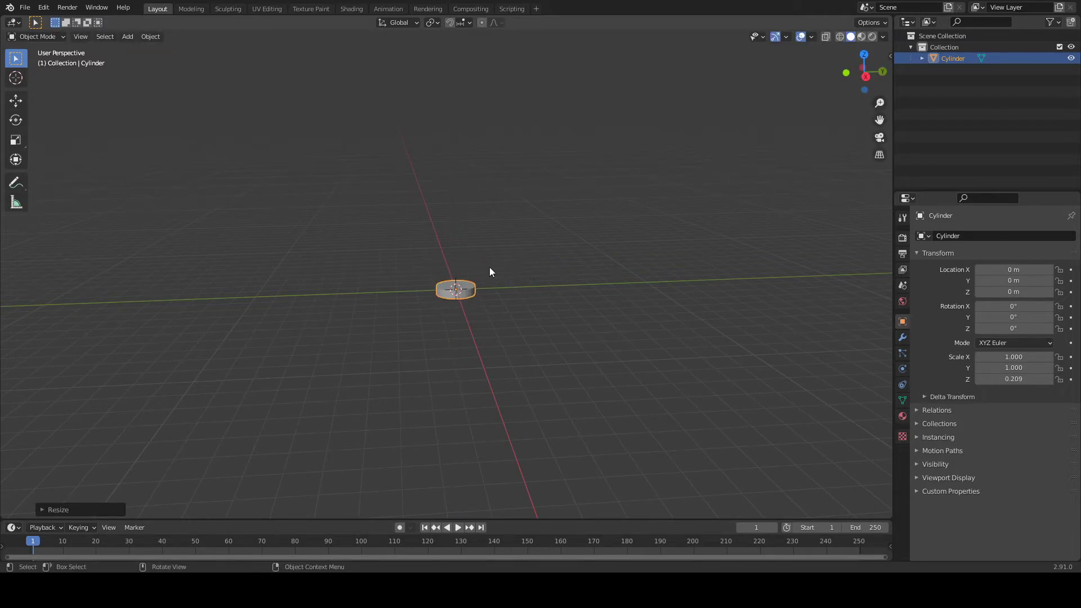
Enter Edit Mode on the cylinder and try selecting individual vertices.
key(Tab)
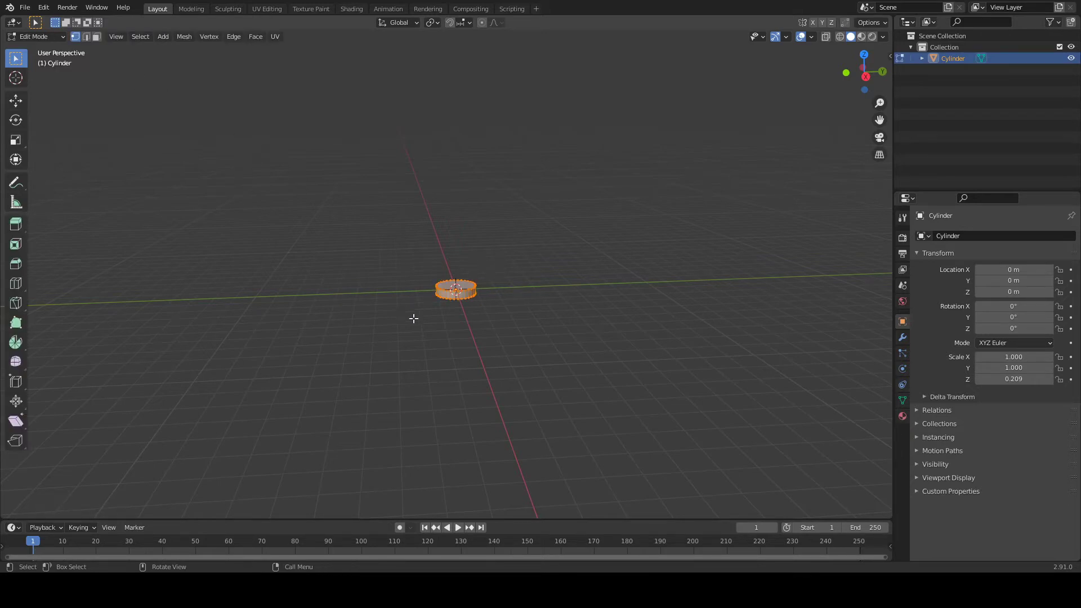
scroll(466, 316, up, 6)
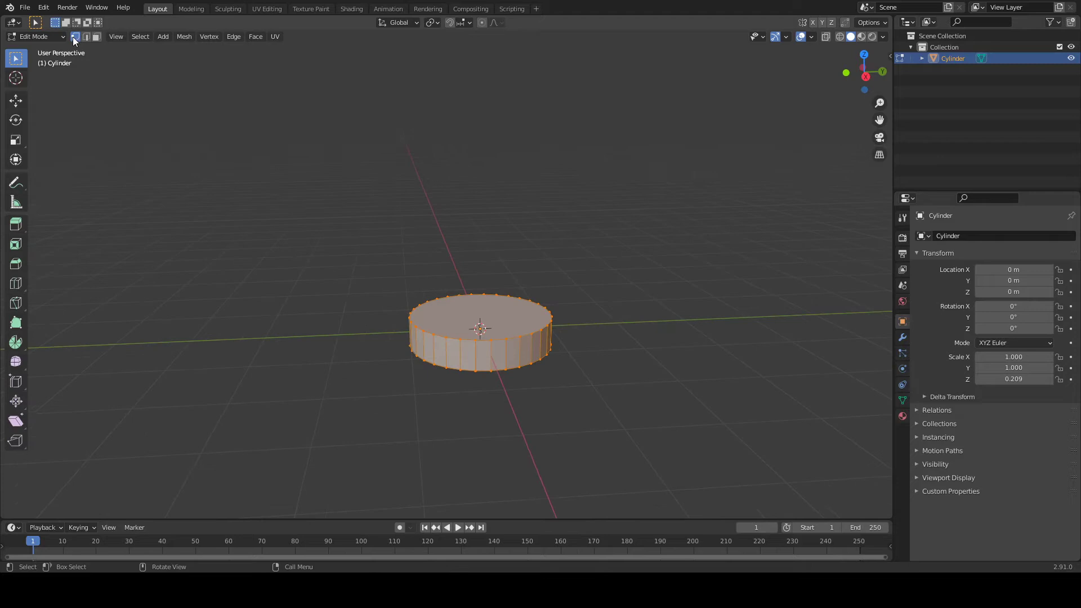
click(464, 344)
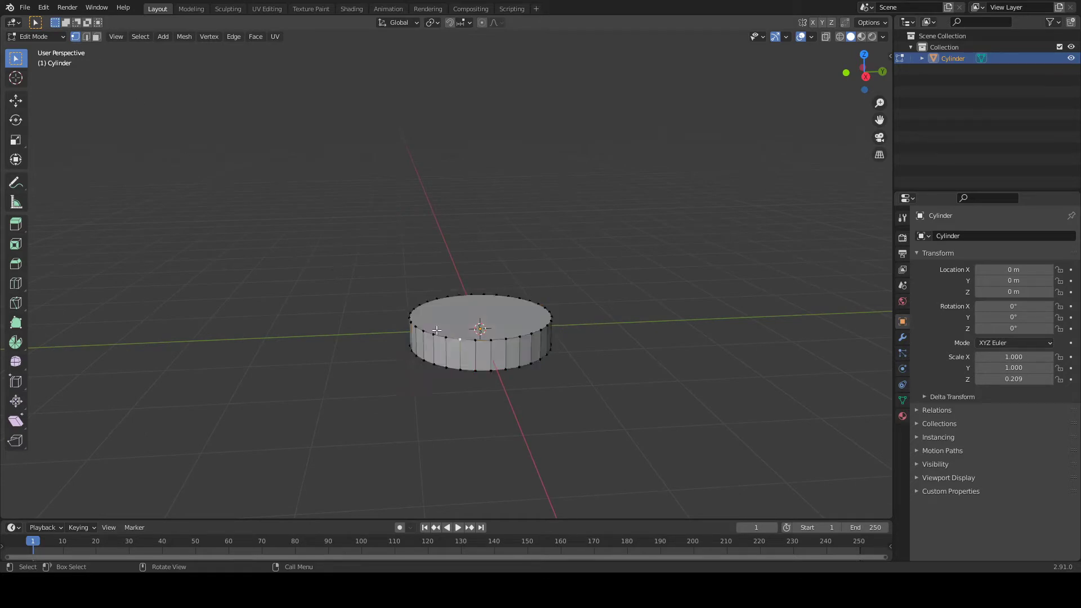
click(429, 328)
click(516, 359)
click(545, 330)
Switch to edge select and pick several edges, including the top rim.
click(86, 36)
click(497, 360)
click(422, 350)
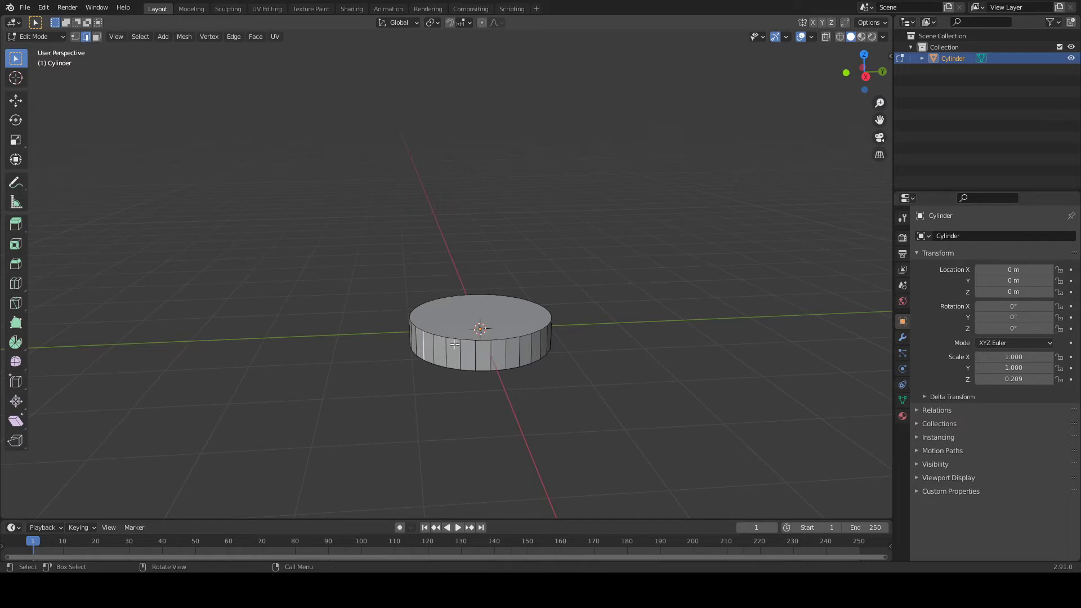
click(455, 345)
Switch to face select and finish with the cylinder's top face selected.
click(97, 37)
click(448, 316)
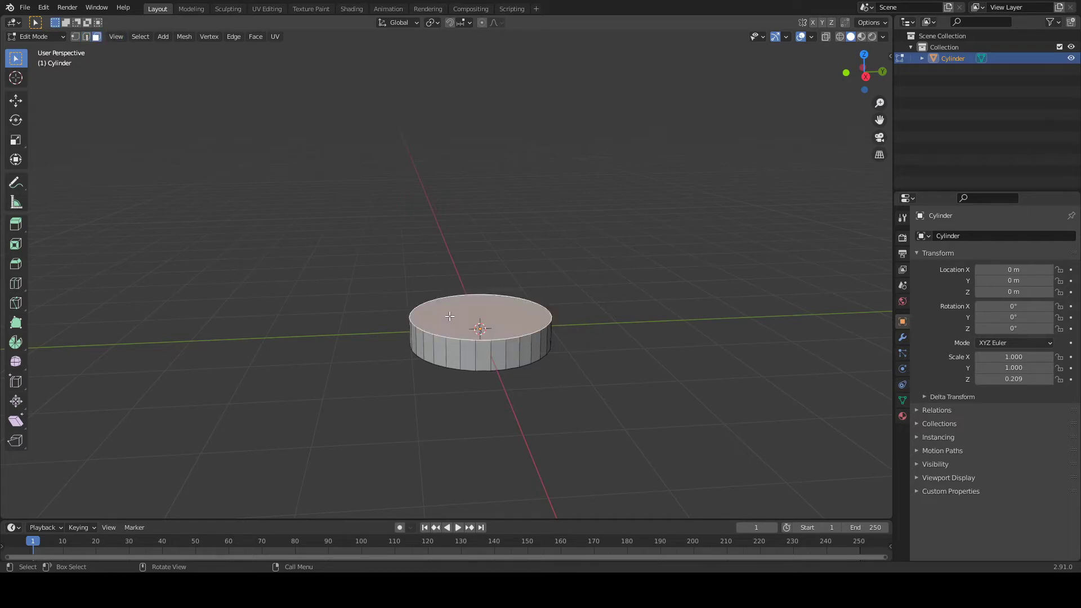
click(433, 347)
click(471, 353)
click(516, 352)
click(548, 348)
click(478, 309)
Extrude the top face in place without moving it.
key(e)
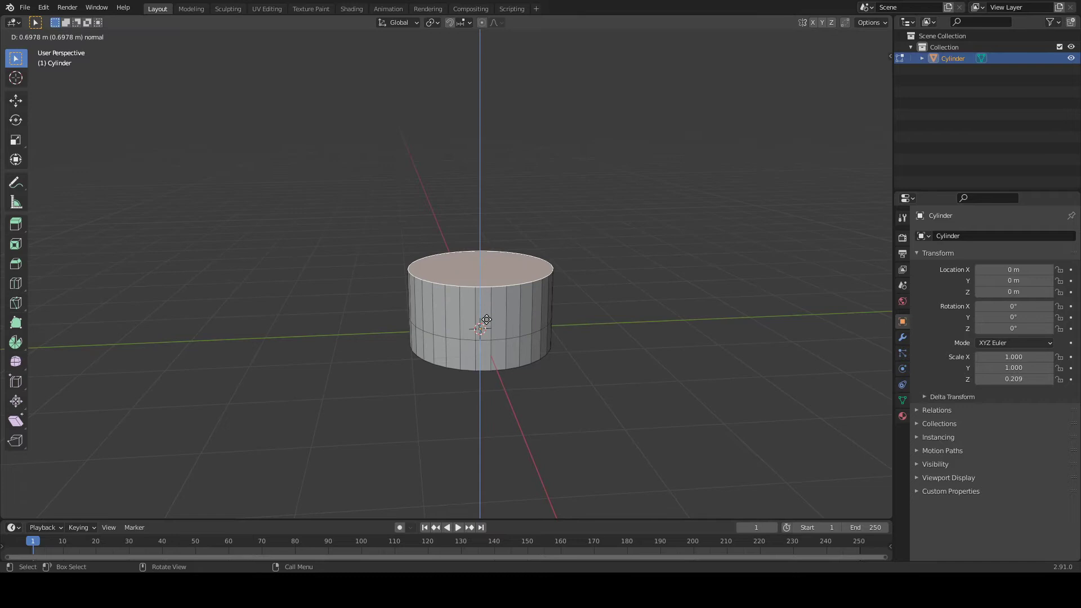
click(486, 320)
key(ctrl+z)
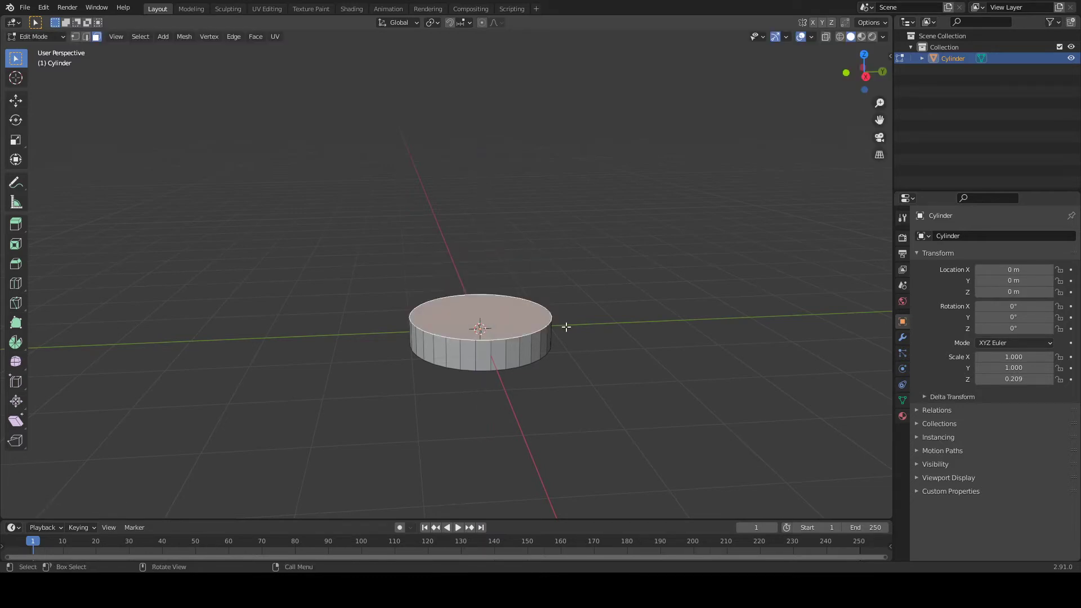
key(e)
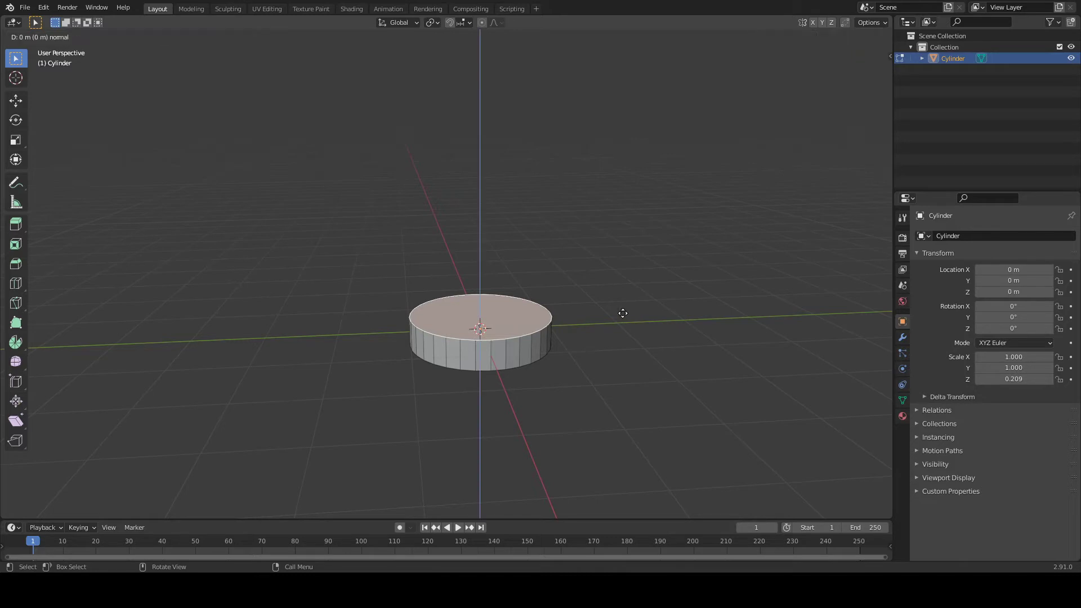
right_click(622, 313)
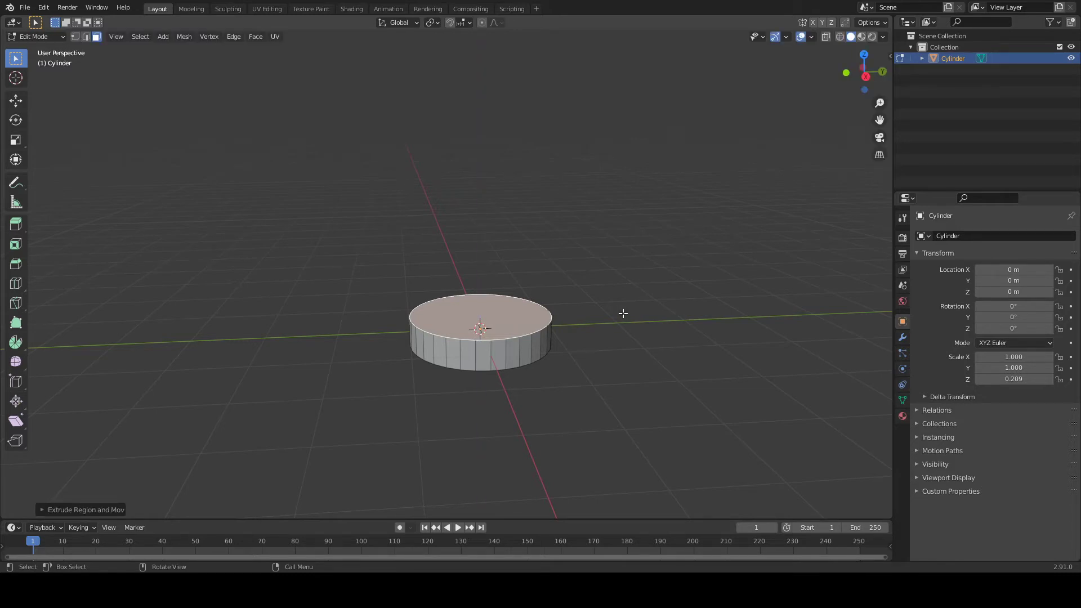
Shrink the inner top face and push it down to form the top rim.
key(s)
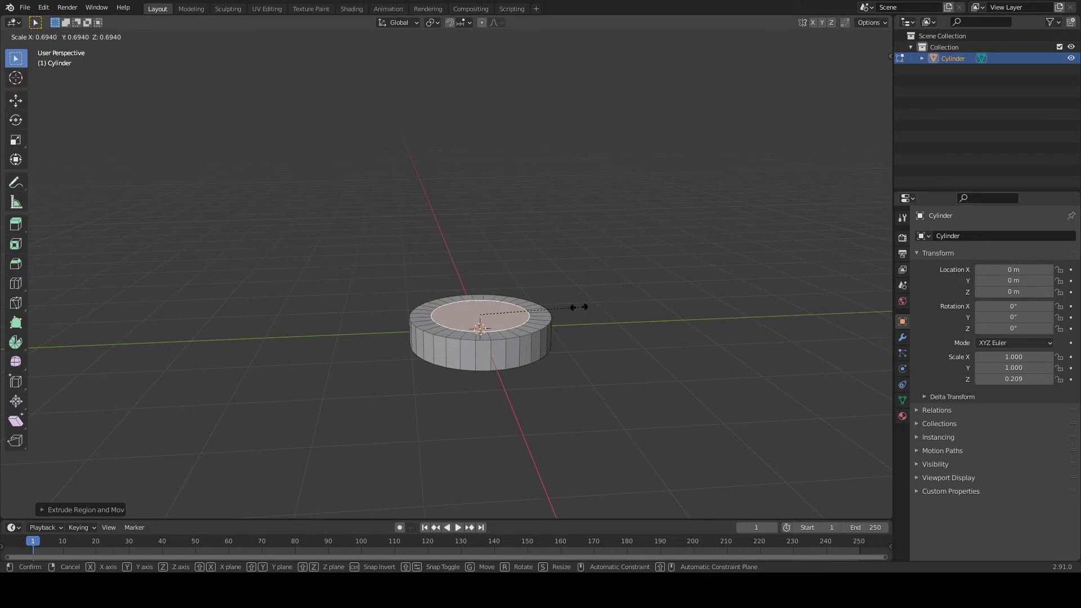
click(609, 305)
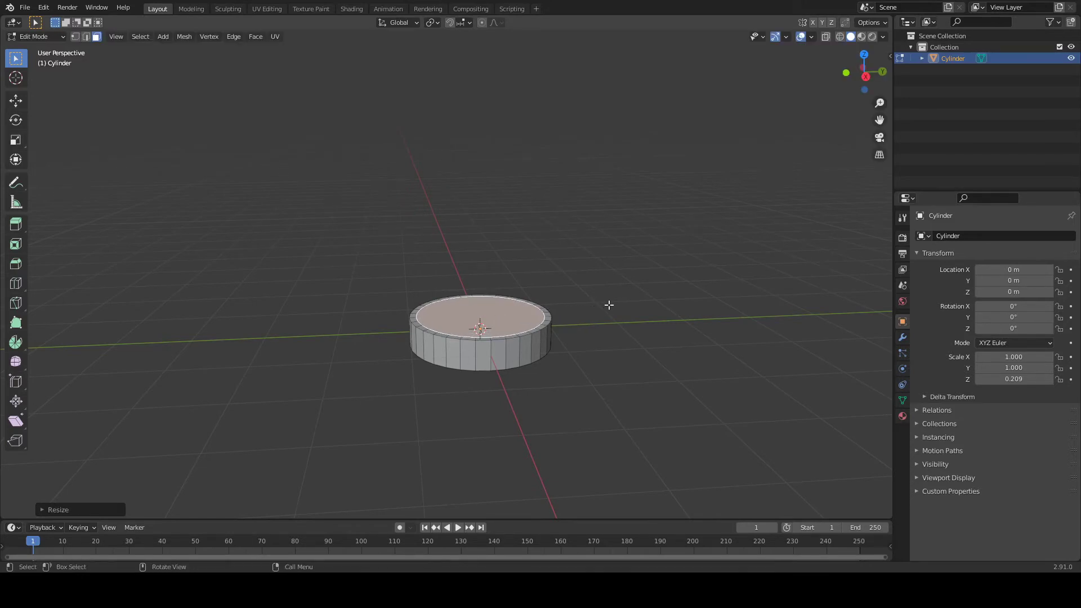
key(e)
click(570, 275)
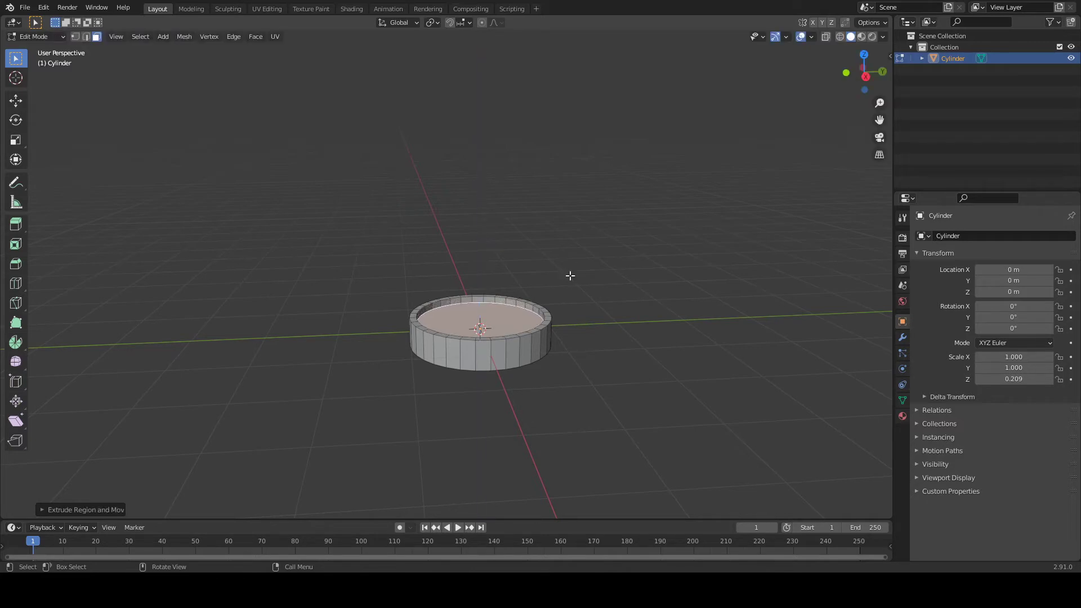
Shrink the bottom face and extrude it inward to form the bottom rim.
middle_drag(586, 312, 554, 330)
click(516, 325)
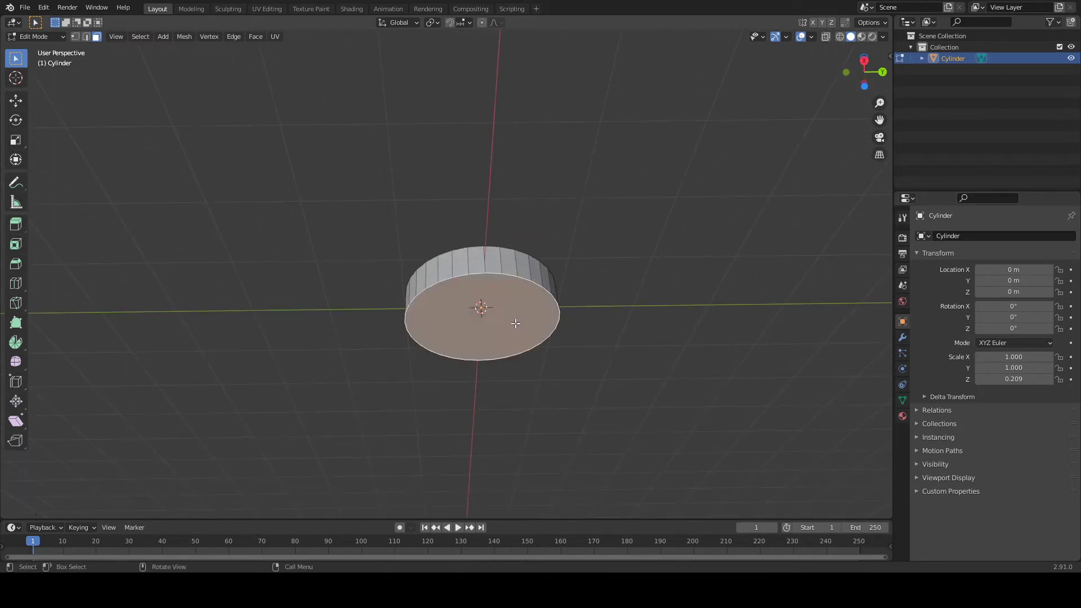
key(s)
click(611, 298)
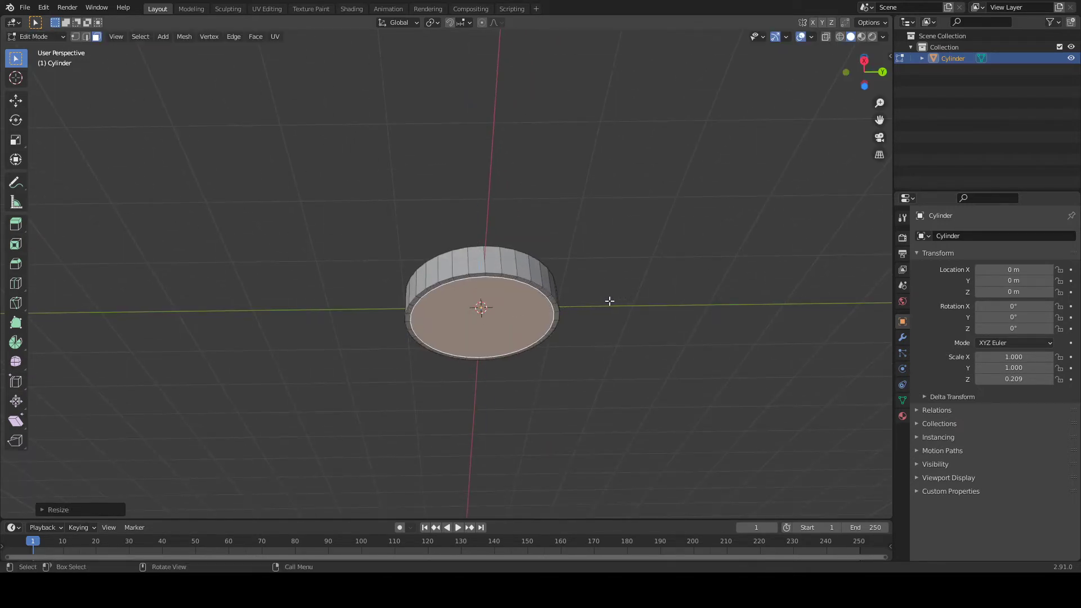
key(e)
click(608, 296)
middle_drag(609, 311, 548, 433)
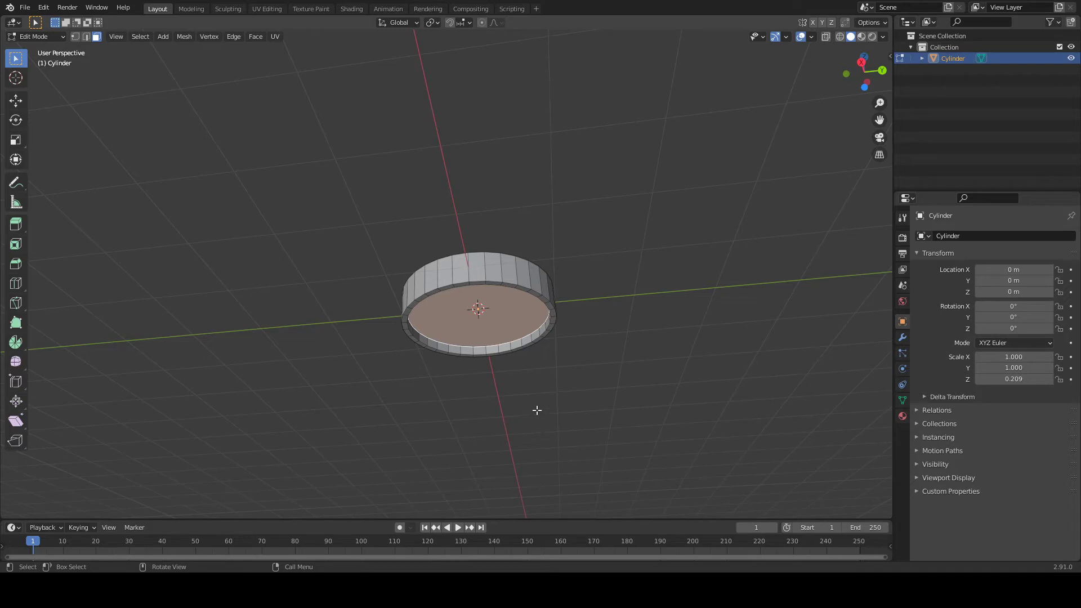
Return to Object Mode and import the W-Logo_Purple_Hex-300x202 image as a plane.
key(Tab)
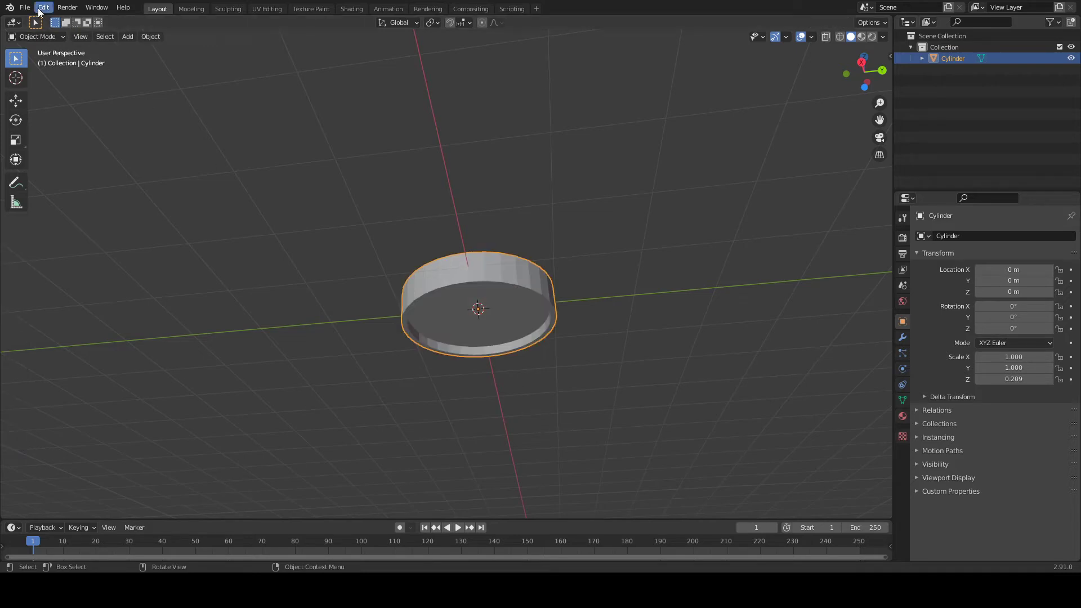
click(26, 7)
mouse_move(69, 157)
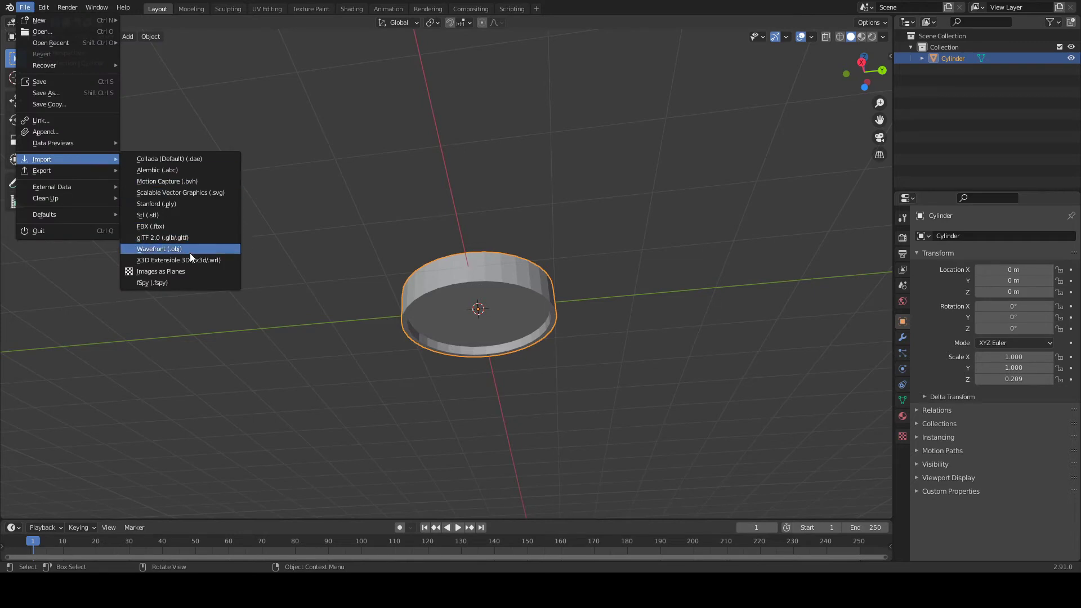
click(182, 272)
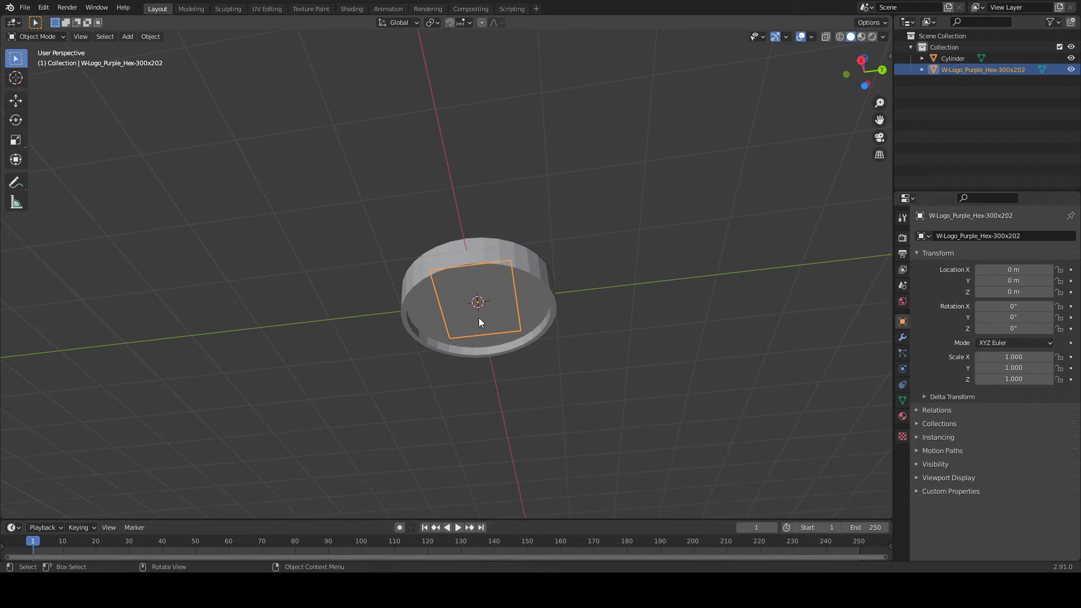
Enlarge the logo plane to scale 3.702 and raise it along Z.
key(s)
click(535, 322)
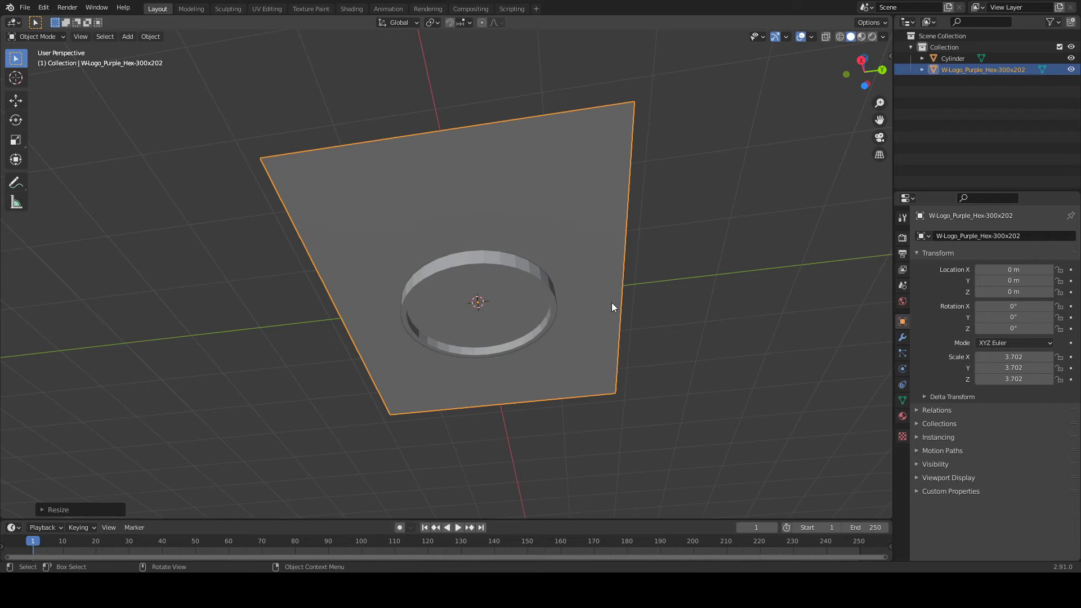
middle_drag(612, 302, 607, 318)
key(g)
key(z)
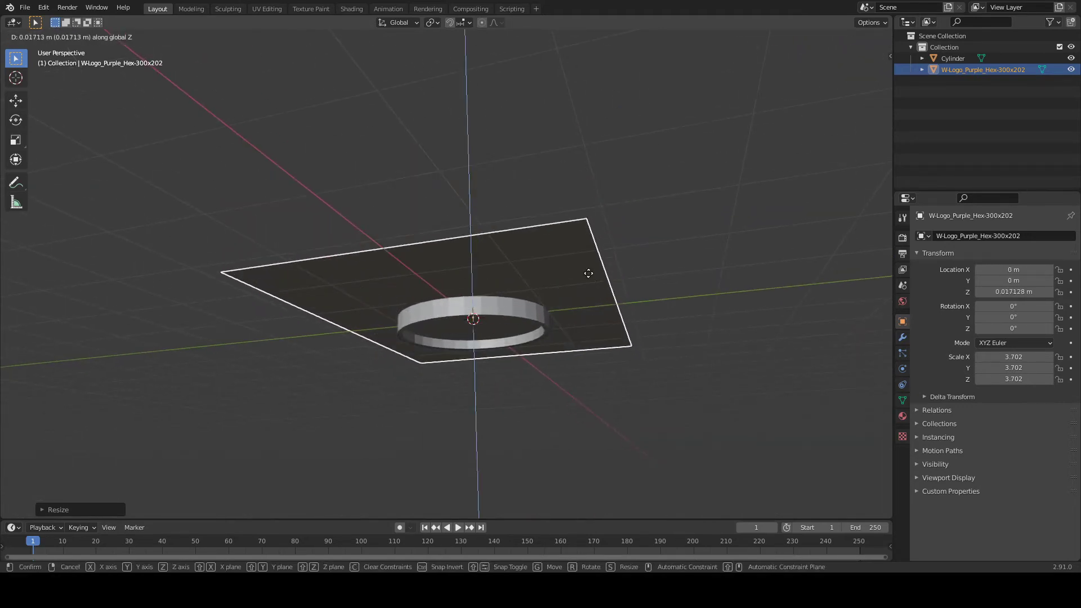
click(589, 274)
middle_drag(588, 273, 628, 377)
Resize the logo plane to 1.176 and set its height to Z 0.17534 m.
key(s)
click(520, 330)
key(g)
key(z)
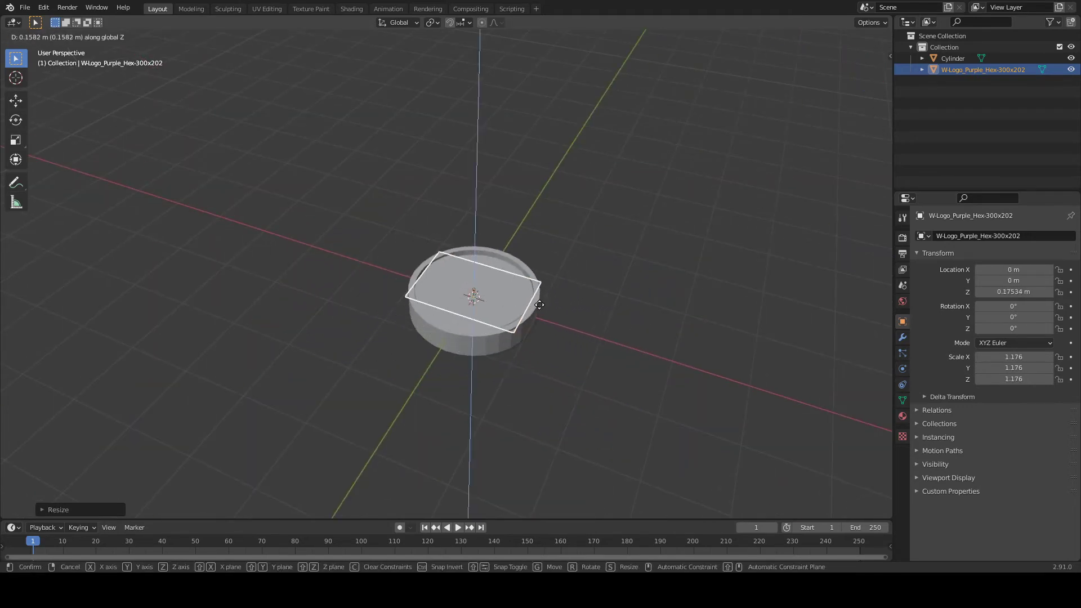
click(540, 304)
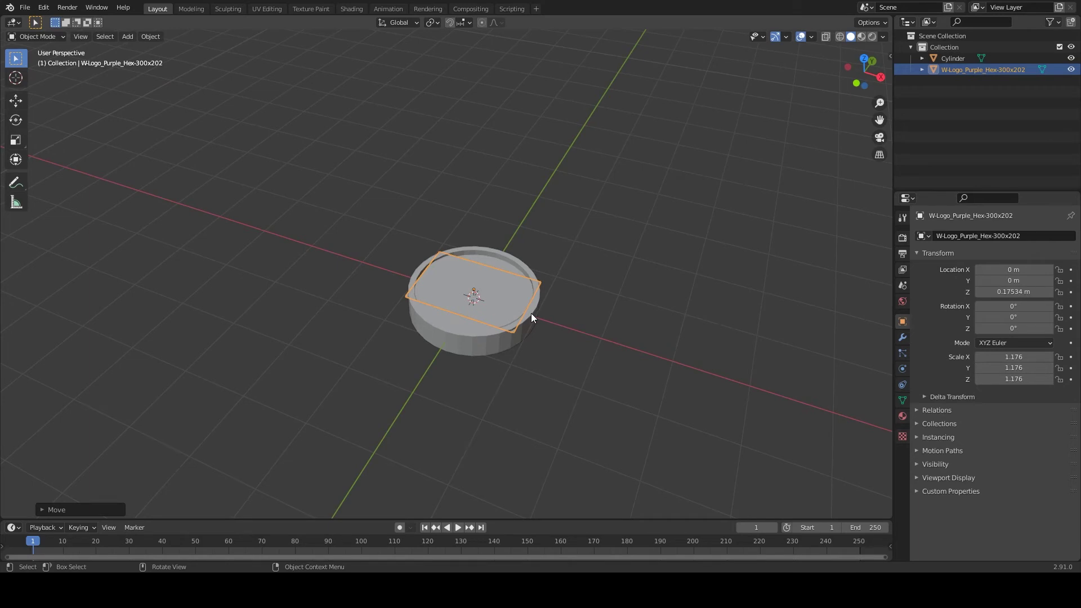
Show the purple W in Material Preview, shrink the logo plane to 0.965, and enter Edit Mode.
key(z)
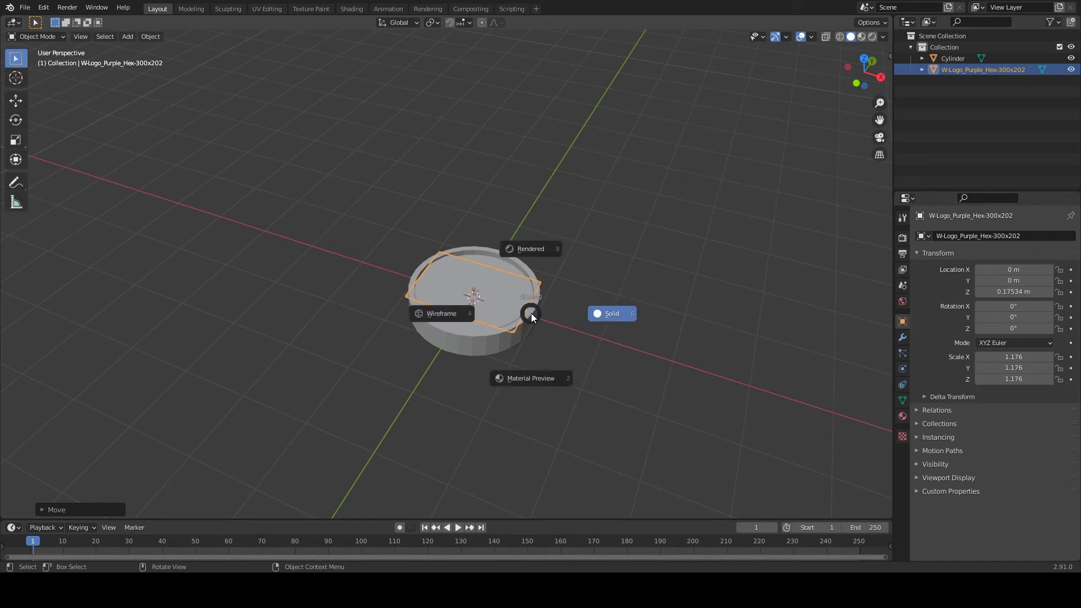
click(526, 383)
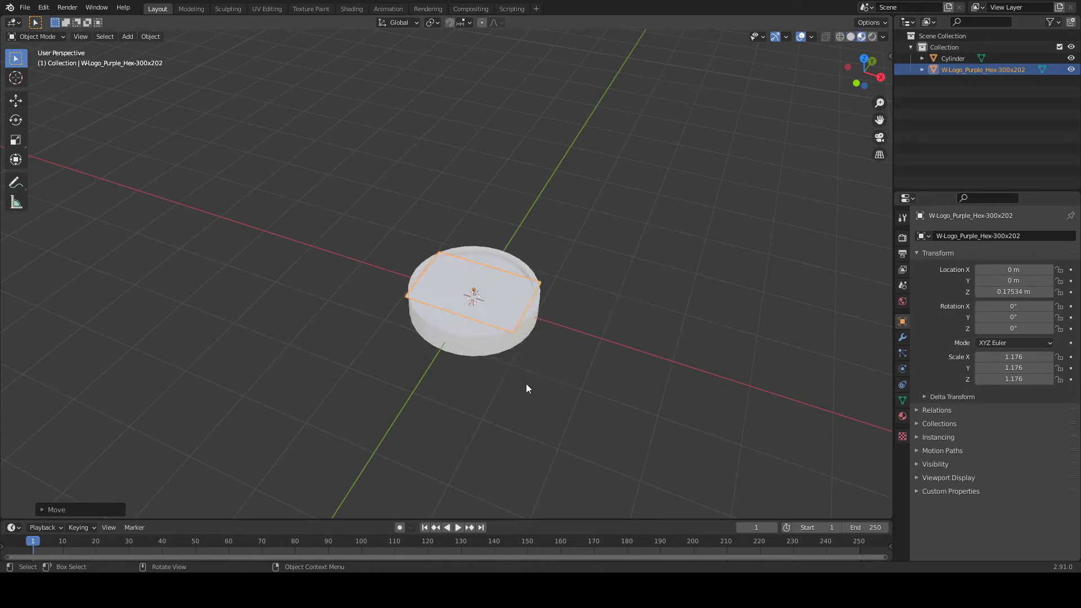
key(s)
click(580, 314)
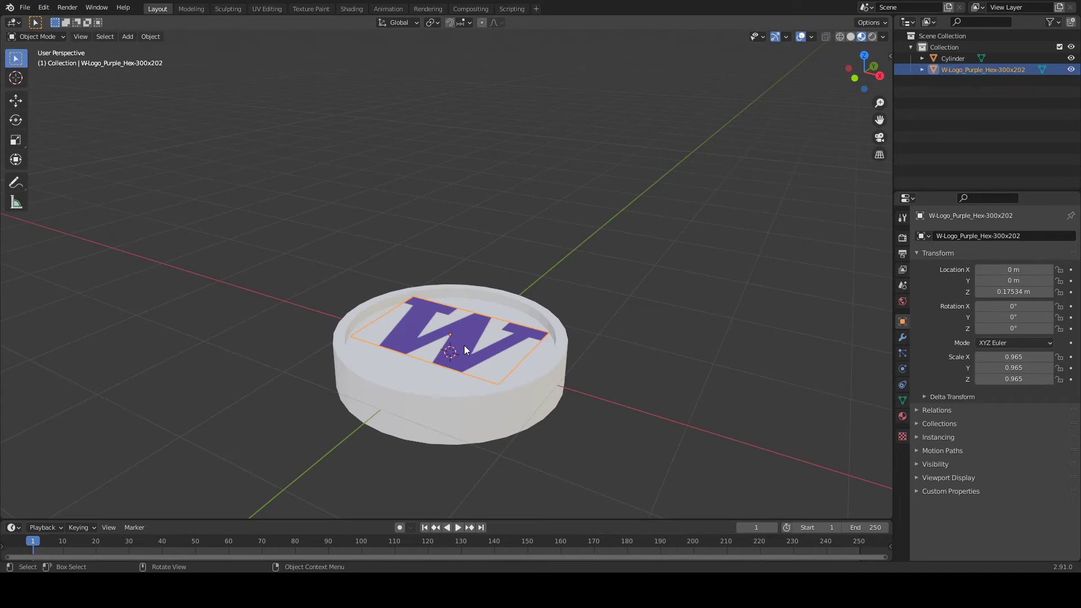
key(Tab)
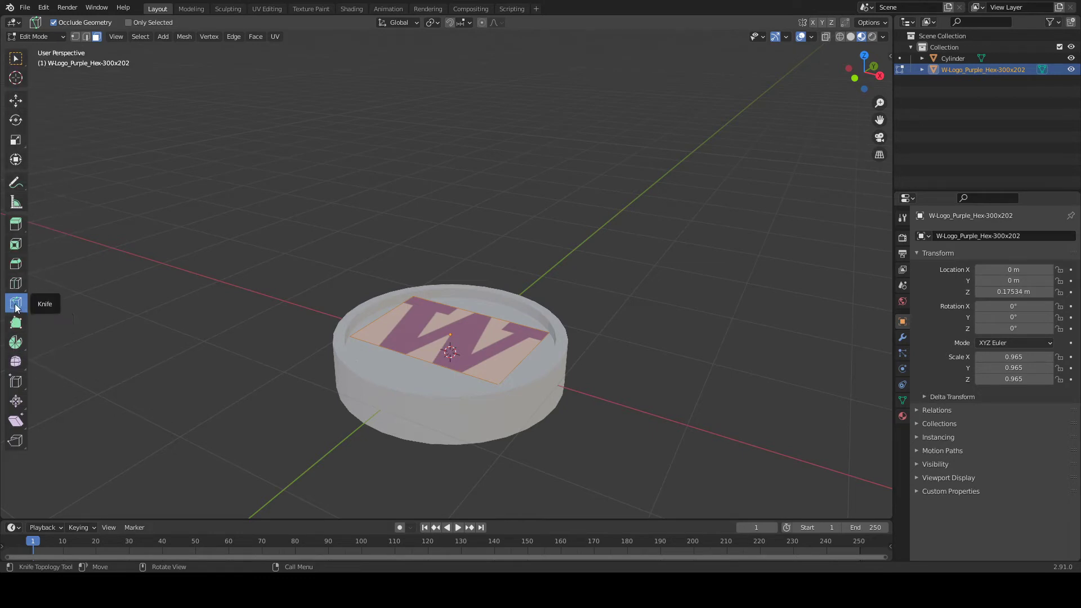
Switch to Top Orthographic view and start knife-cutting along the W's left side and base.
mouse_move(401, 308)
middle_down()
mouse_move(413, 385)
mouse_move(416, 316)
middle_up()
scroll(430, 290, up, 3)
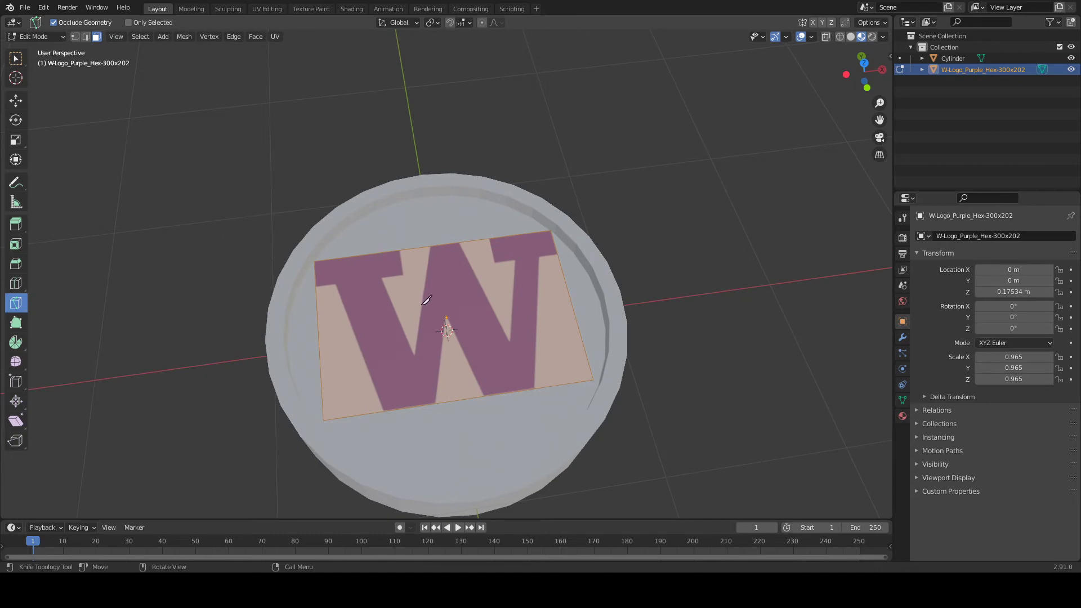
key(KP_7)
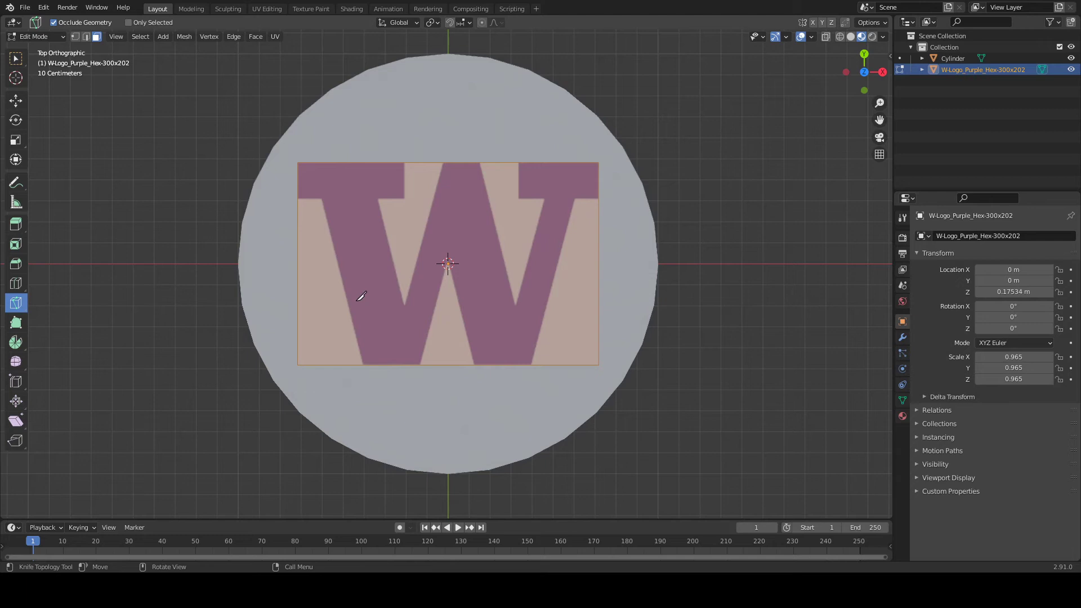
click(297, 199)
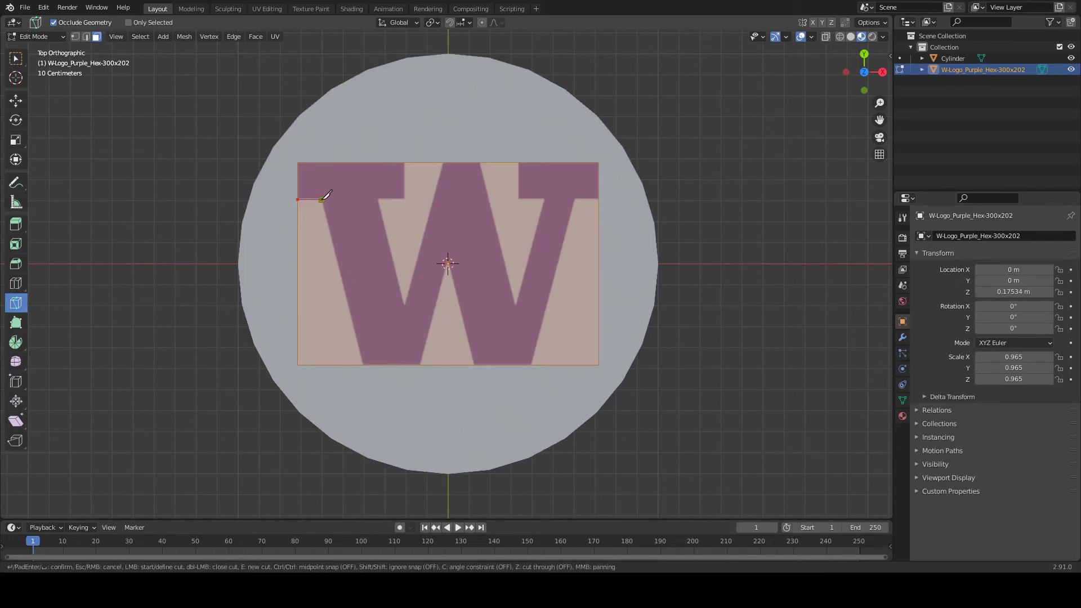
click(322, 199)
click(364, 365)
click(420, 365)
Continue the knife cut through the W's centre, right side and top edges.
click(448, 263)
click(475, 365)
click(544, 199)
click(515, 307)
click(483, 163)
click(442, 163)
click(405, 304)
click(378, 198)
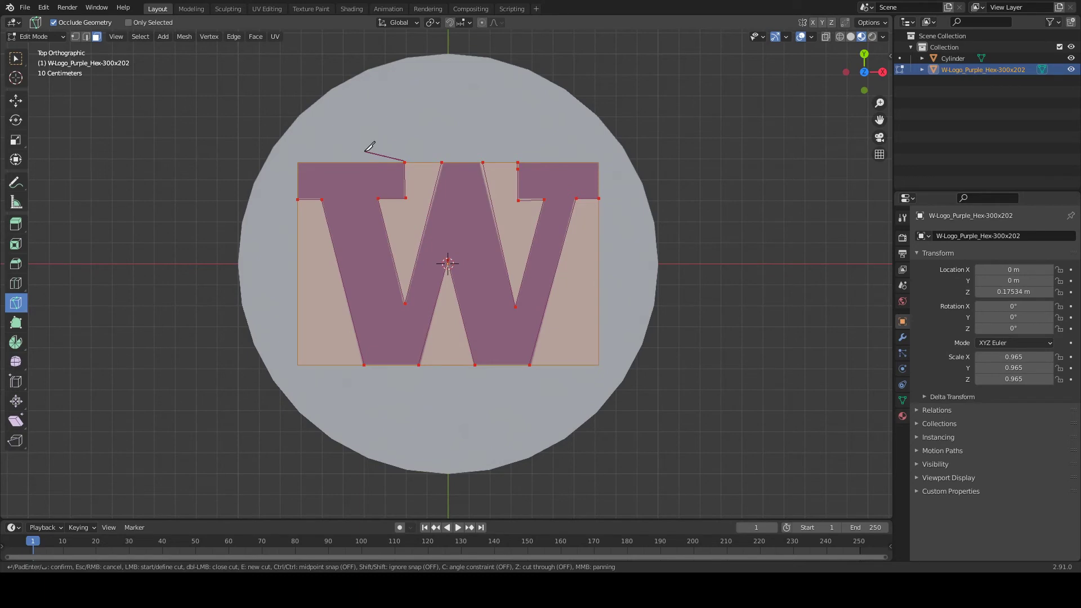
Confirm the knife cut along the W and switch to box selection in edge mode.
key(Return)
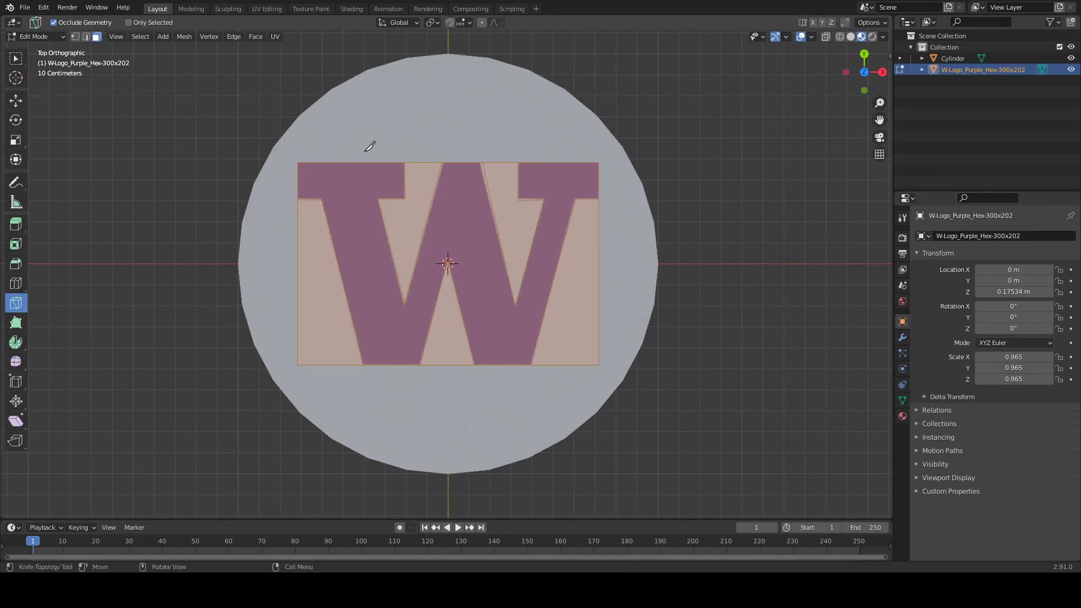
click(16, 63)
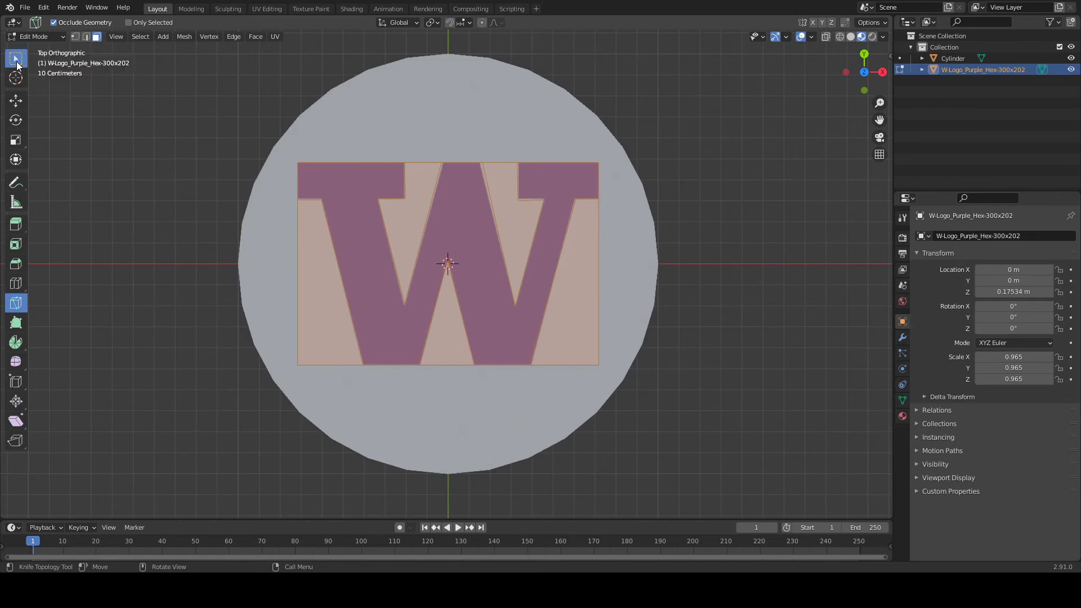
click(86, 37)
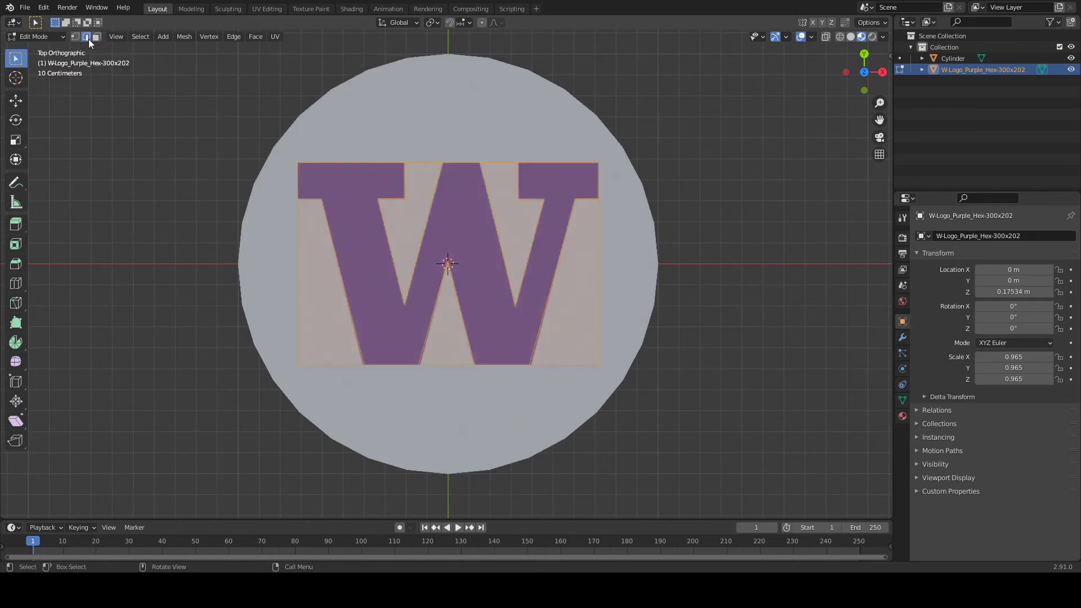
Select the logo plane's outer background edges and delete them, leaving only the W face.
click(420, 164)
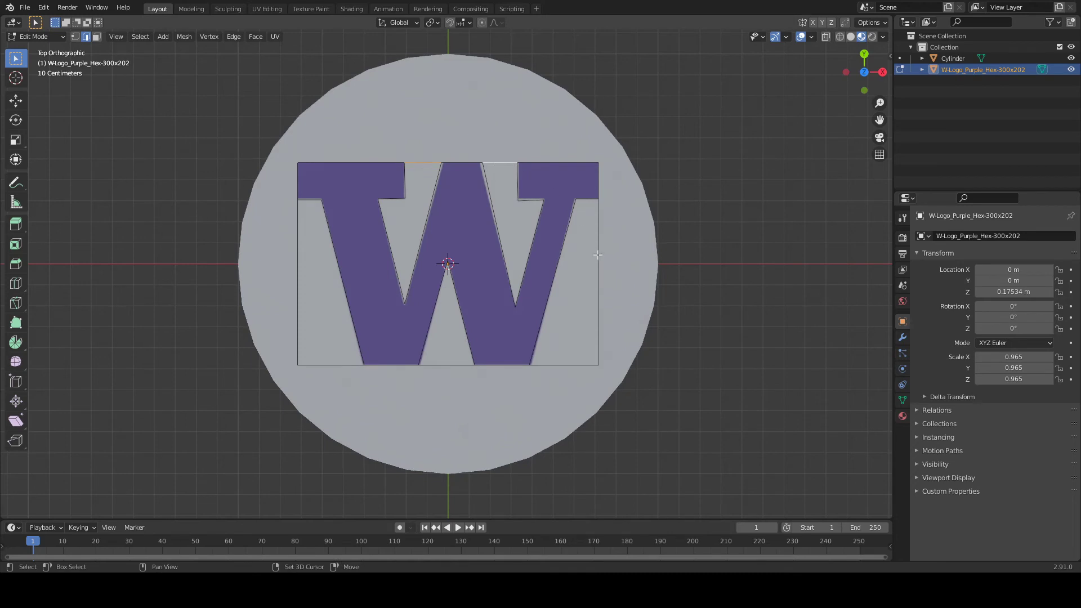
ctrl+click(568, 365)
key(x)
click(325, 289)
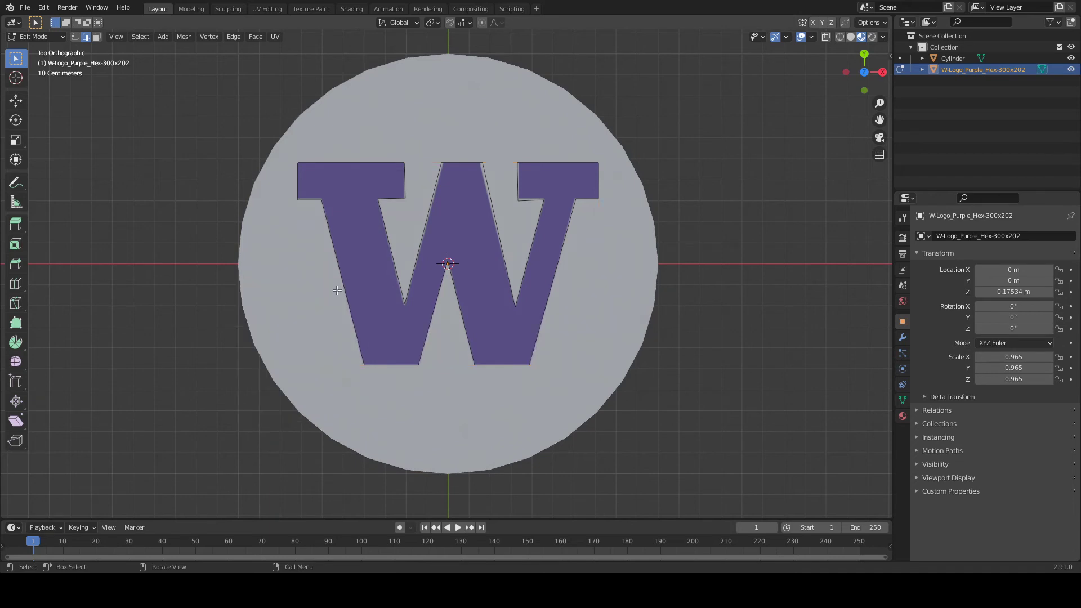
middle_drag(384, 381, 390, 294)
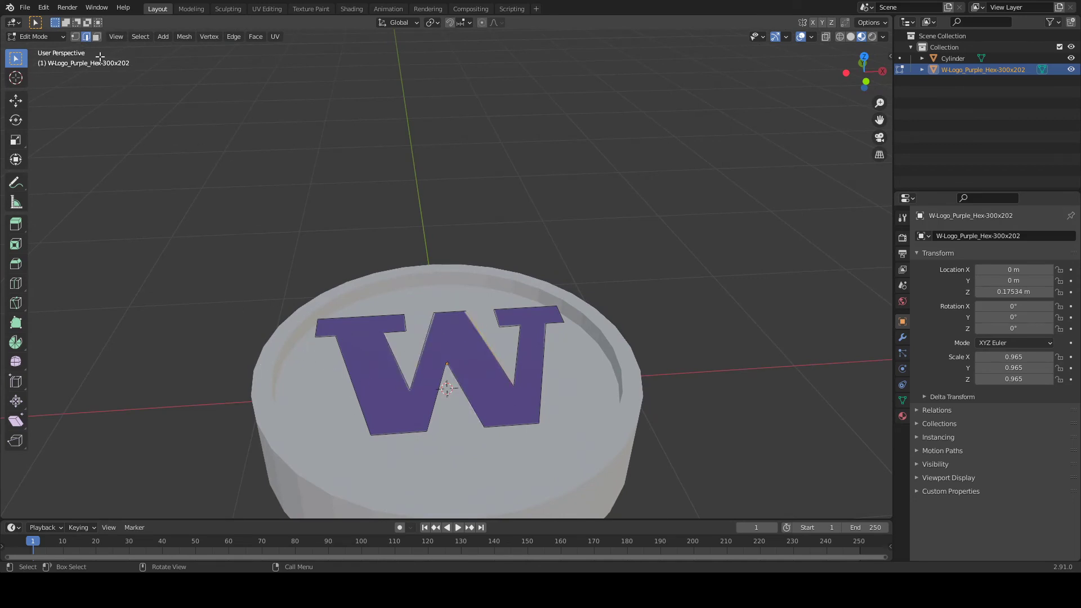
Extrude the whole W face upward into a thick solid letter.
key(a)
key(e)
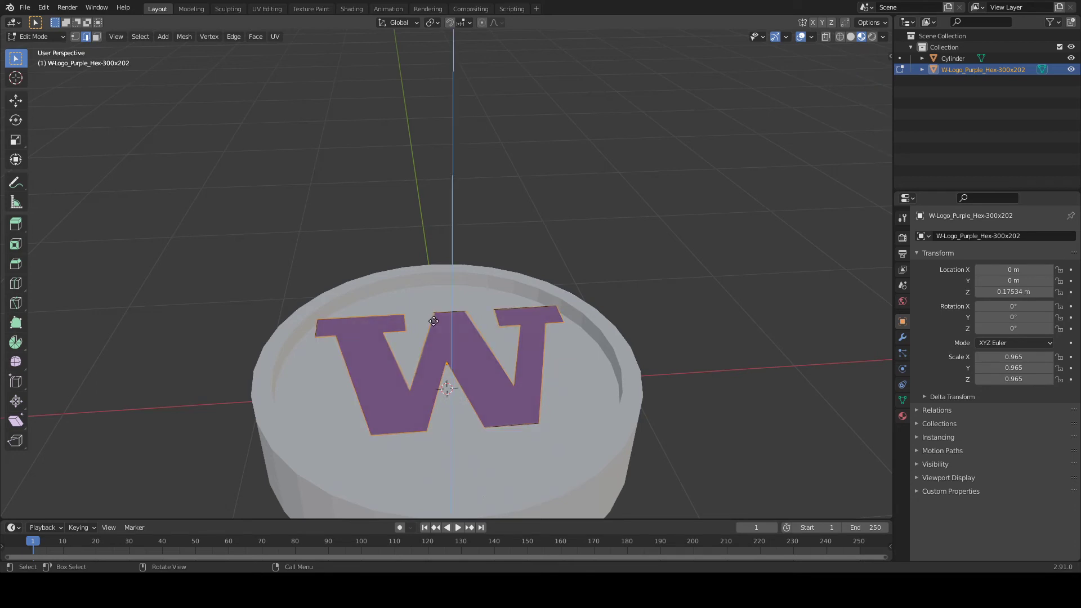
click(439, 298)
middle_drag(439, 298, 448, 332)
Return to Object Mode and remove the W's purple image material slot.
key(Tab)
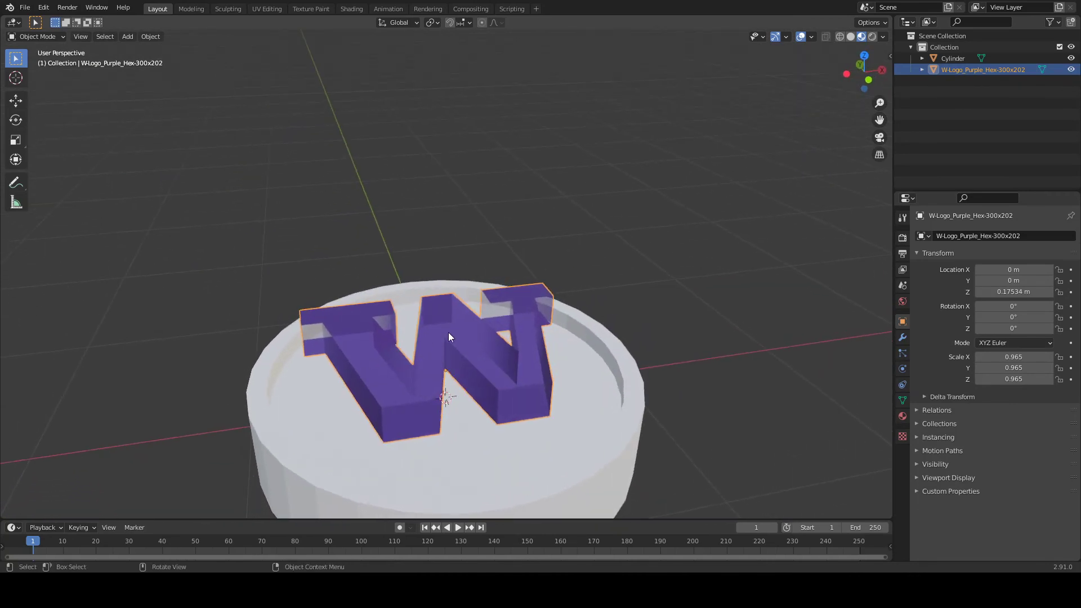
click(903, 418)
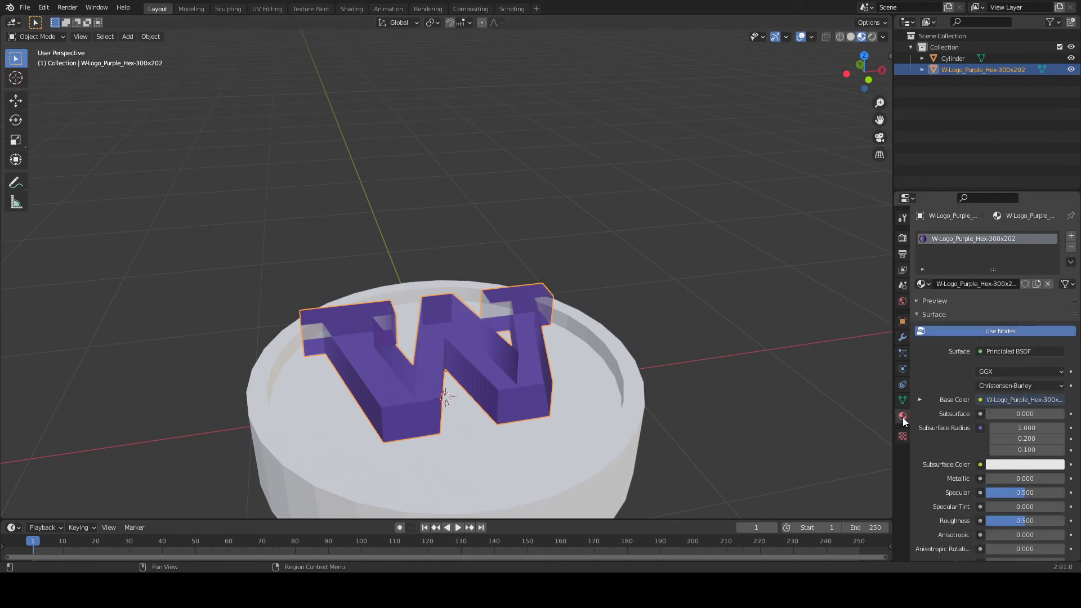
click(1071, 247)
middle_drag(531, 335, 438, 325)
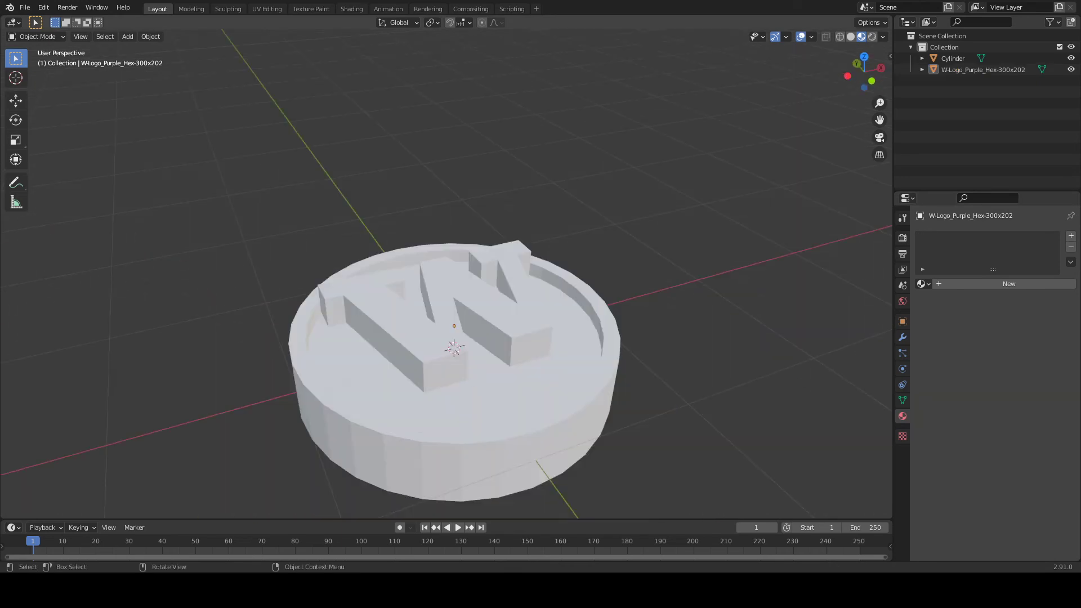
middle_drag(450, 321, 443, 358)
Flatten the coin cylinder by scaling it along the Z axis.
click(457, 374)
scroll(423, 290, down, 3)
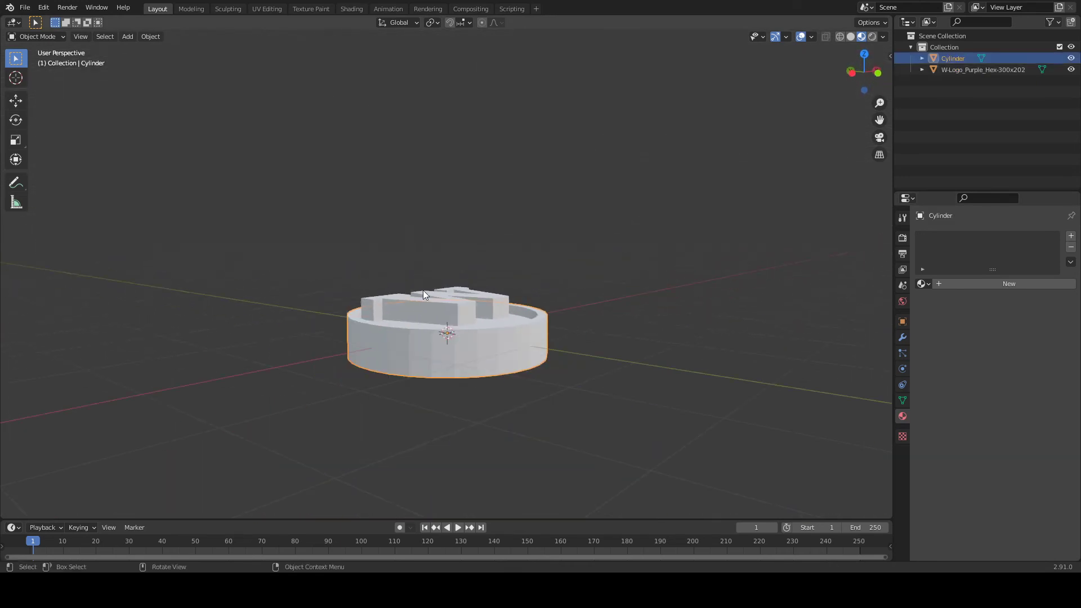
click(446, 309)
middle_drag(445, 310, 486, 346)
click(495, 309)
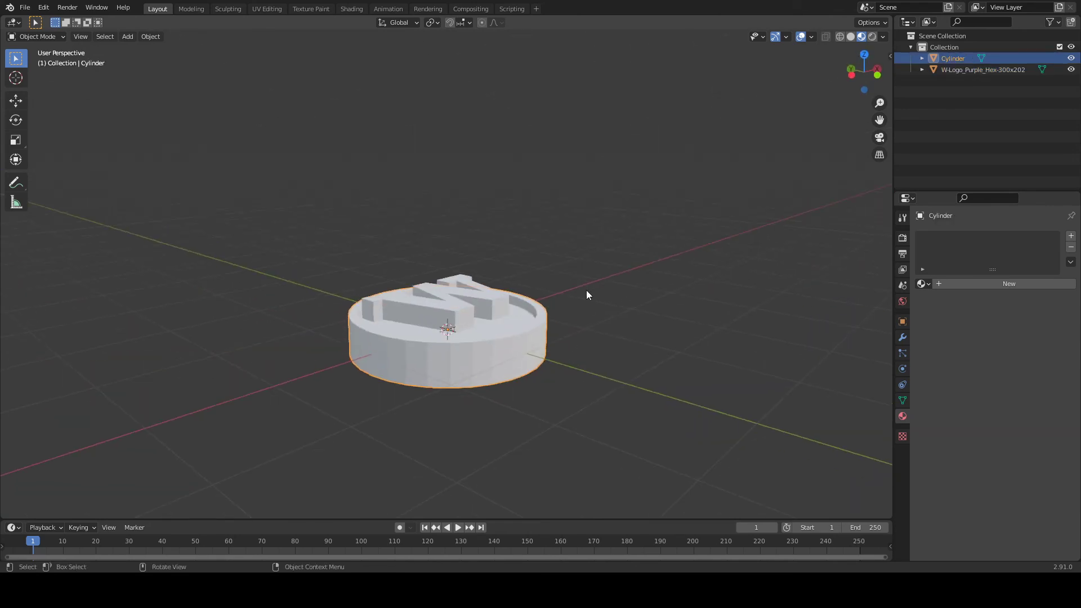
key(s)
key(z)
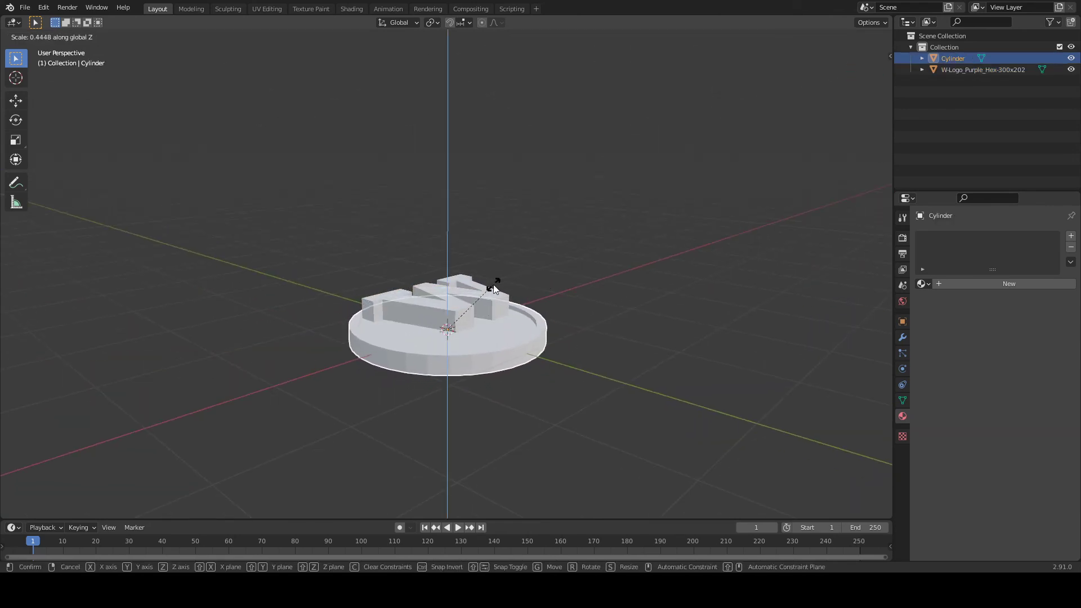
click(493, 288)
Move the W logo down along Z so it sinks into the coin's face.
click(453, 285)
middle_drag(456, 303, 495, 295)
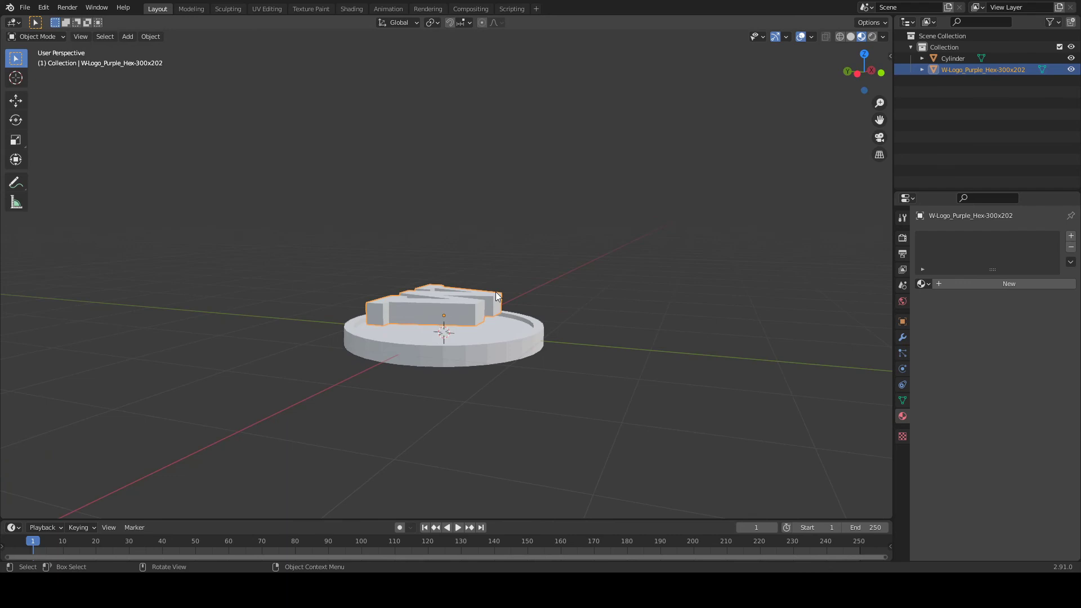
key(g)
key(z)
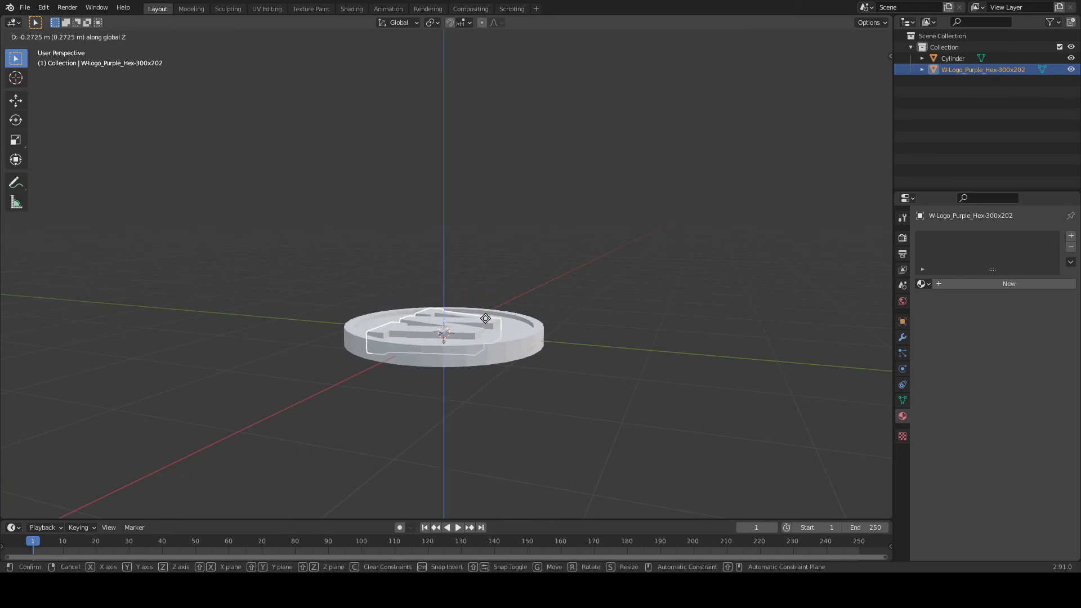
click(485, 319)
mouse_move(485, 319)
middle_down()
mouse_move(461, 358)
mouse_move(434, 368)
mouse_move(485, 273)
mouse_move(431, 329)
mouse_move(259, 393)
mouse_move(367, 362)
mouse_move(627, 333)
mouse_move(357, 374)
mouse_move(476, 345)
mouse_move(427, 344)
mouse_move(486, 314)
middle_up()
Deselect the logo and switch the viewport to Solid shading to view the finished coin.
click(629, 335)
key(z)
click(476, 376)
key(z)
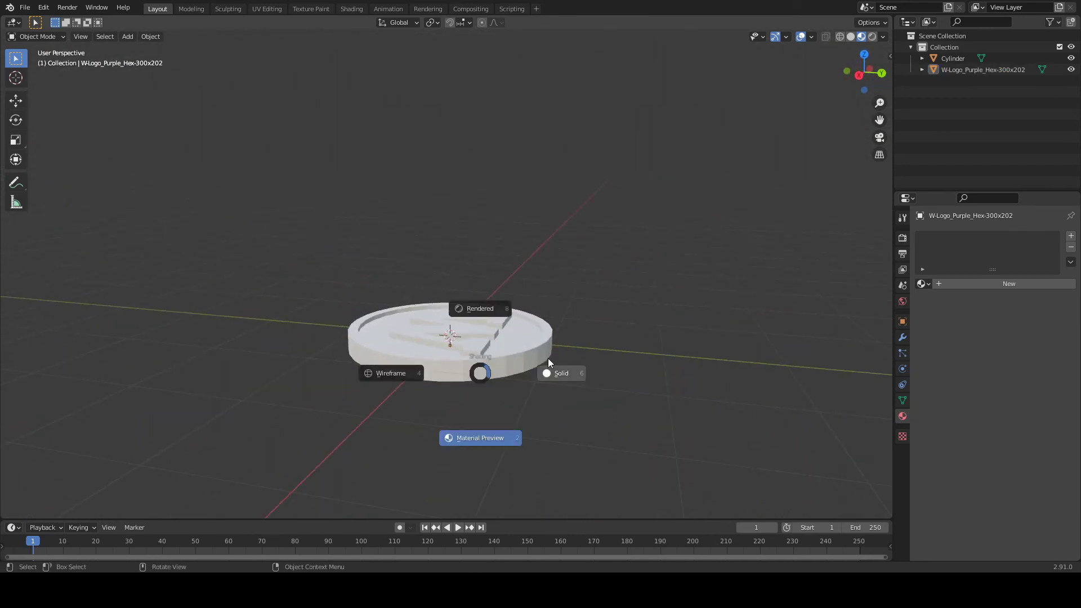
click(551, 360)
mouse_move(448, 375)
middle_down()
mouse_move(587, 411)
mouse_move(542, 382)
middle_up()
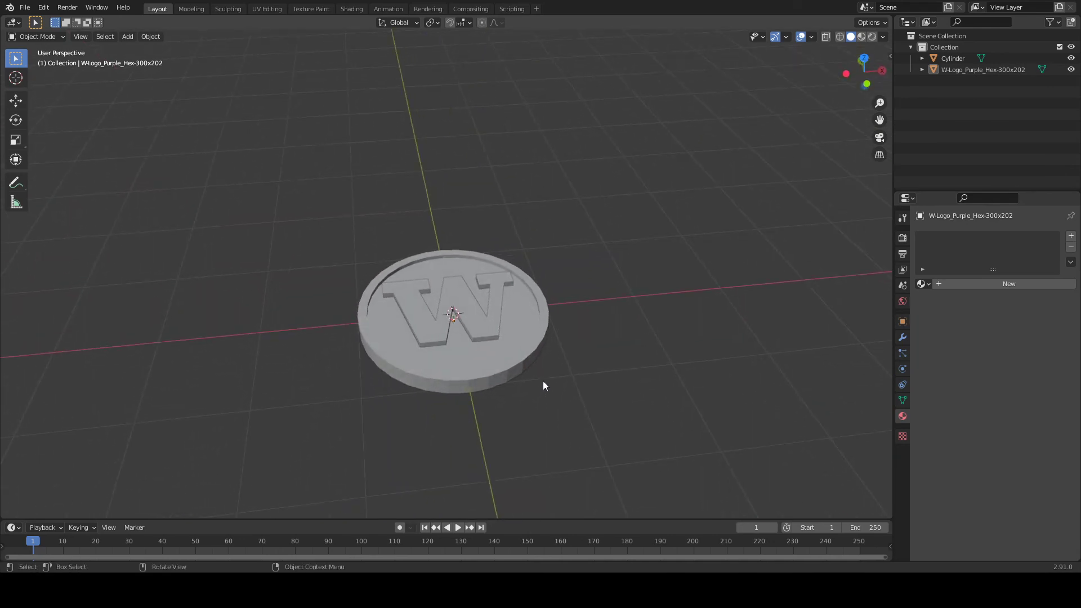